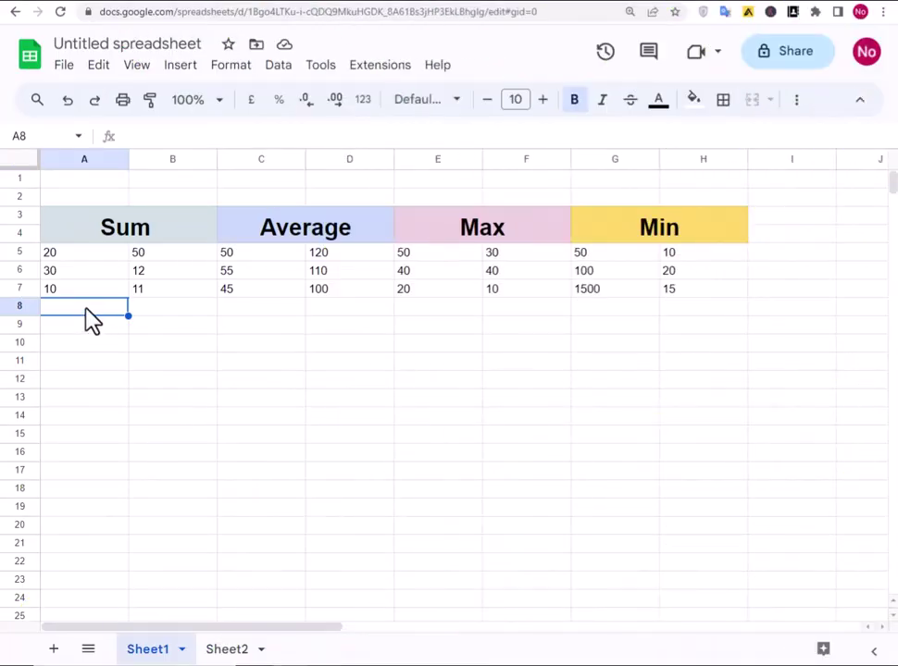
Enter =sum(A5:A7) in A8 so the first Sum column totals 60.
text(=s)
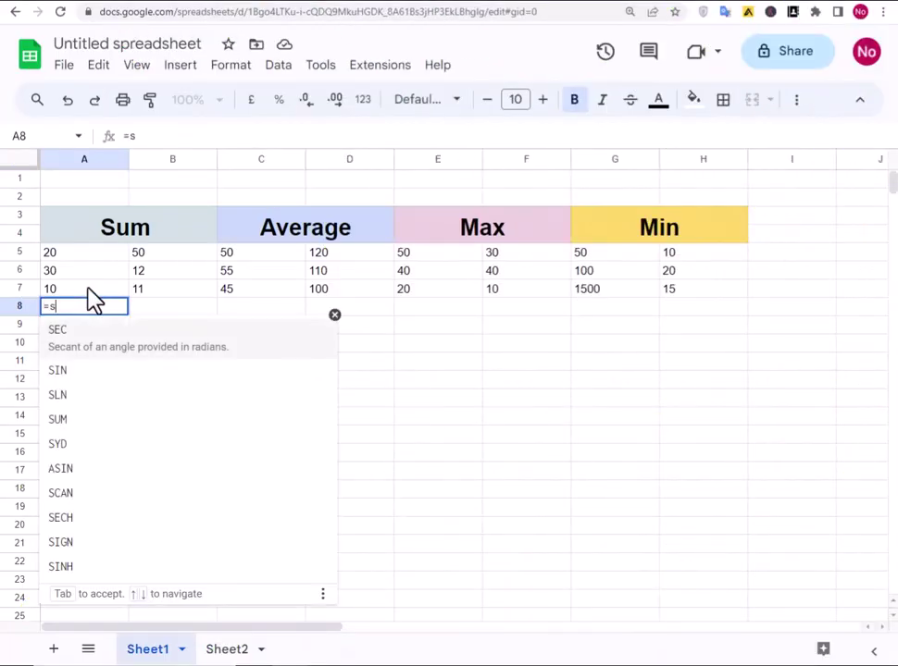
text(um)
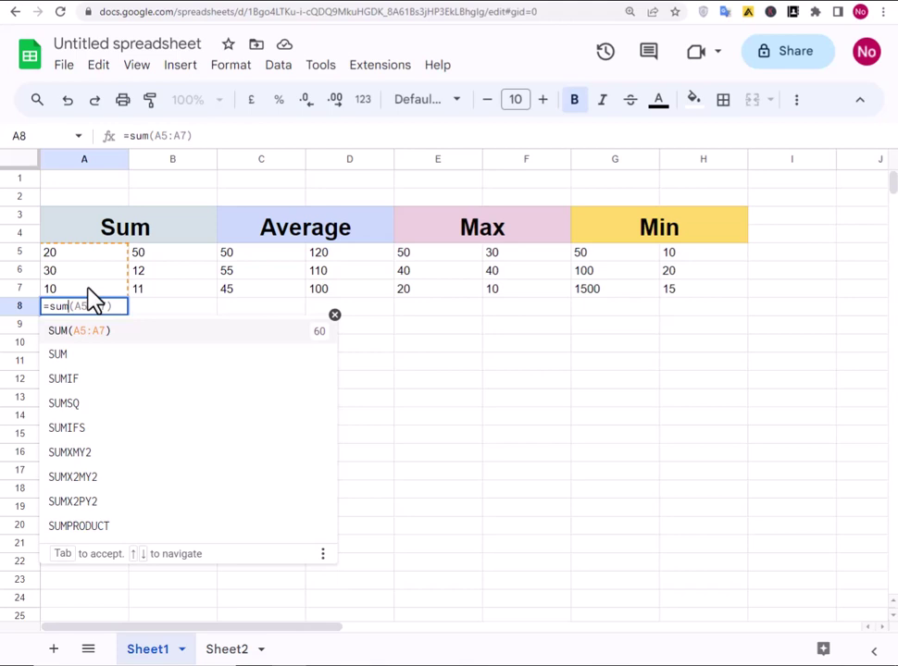
text(()
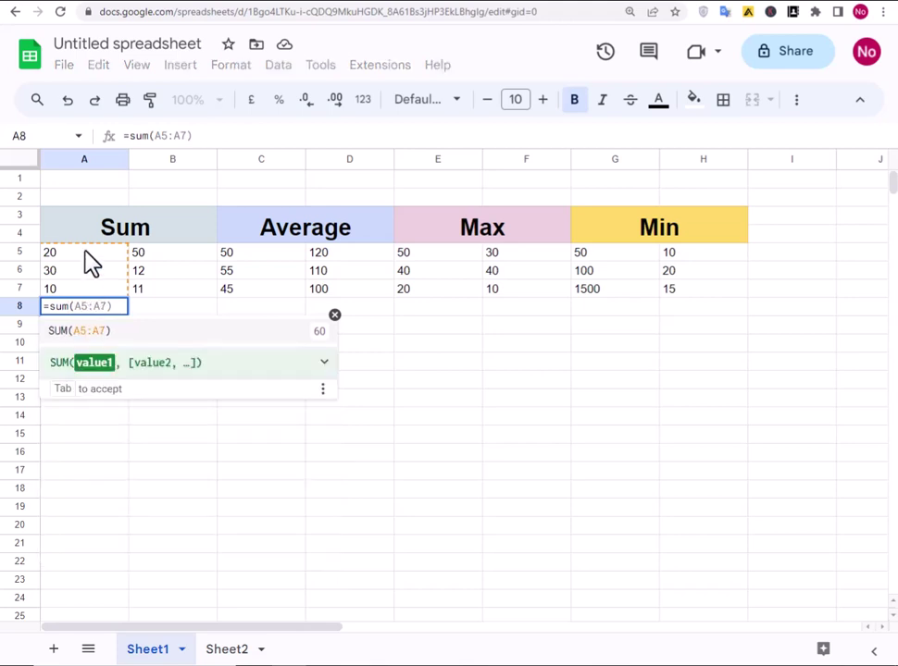
drag(90, 264, 86, 294)
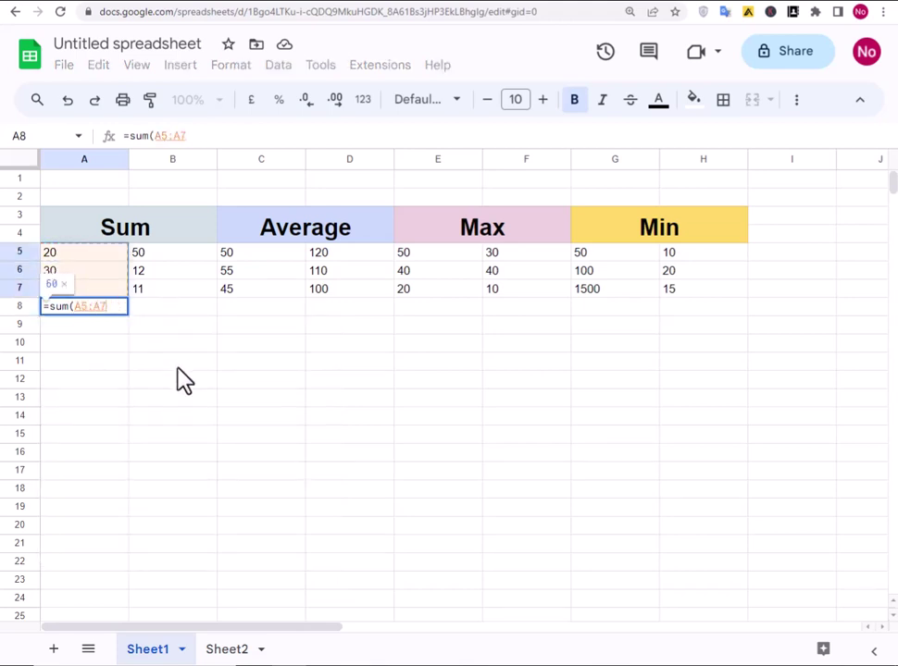
text())
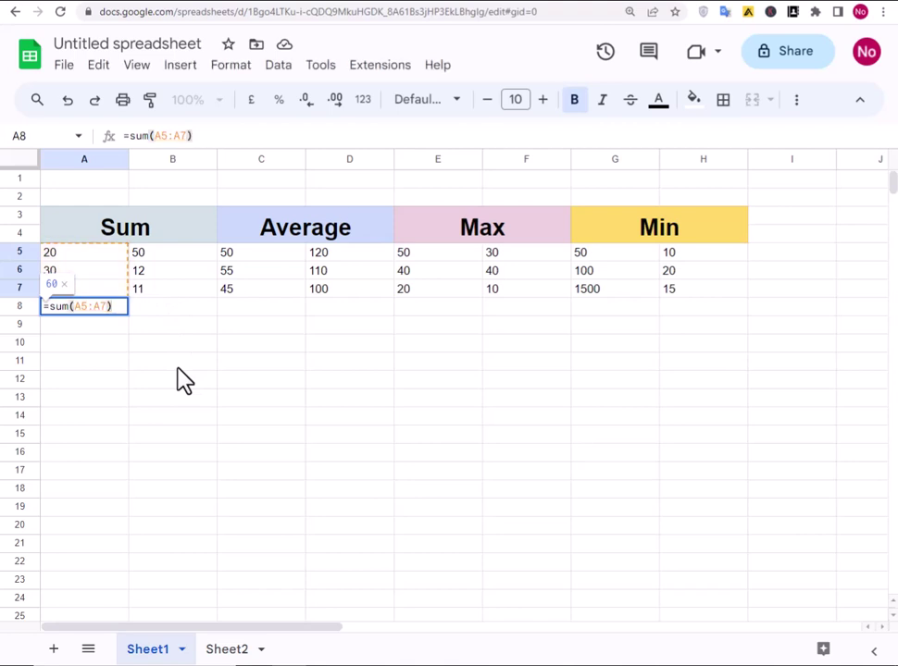
key(Return)
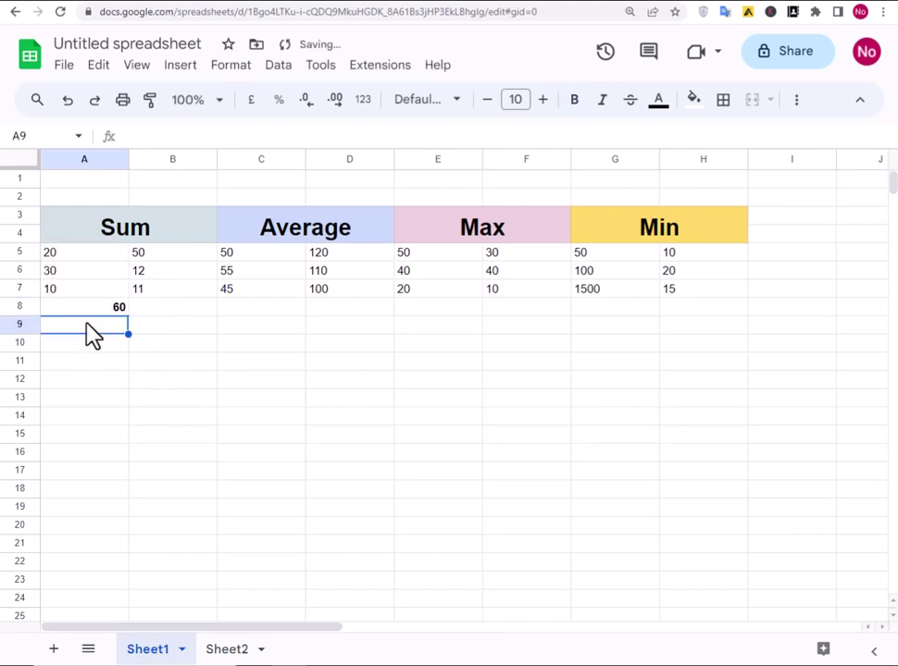
click(97, 307)
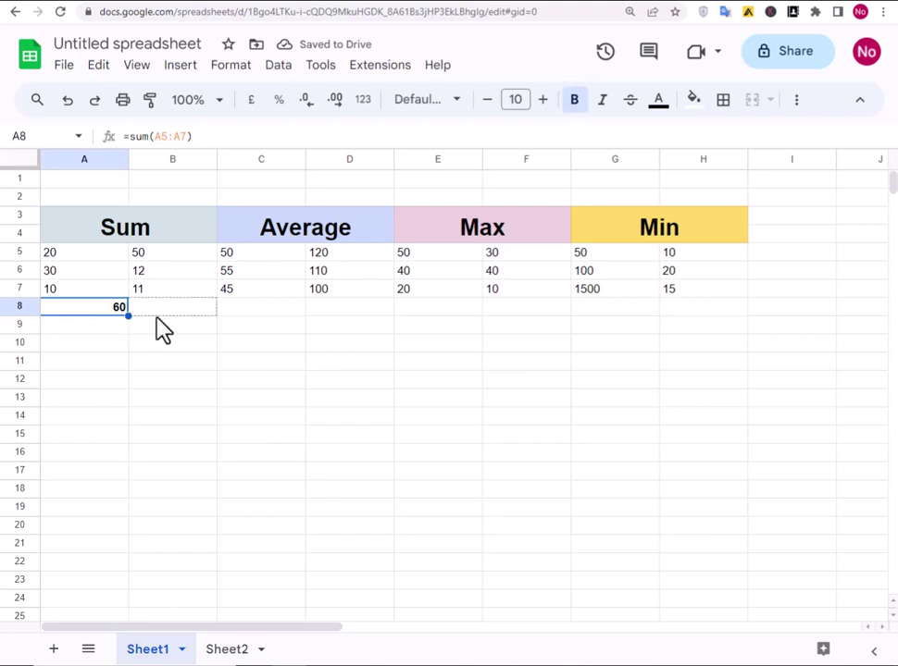
Fill A8's sum formula right into B8 and check the B5–B7 values.
drag(127, 316, 165, 316)
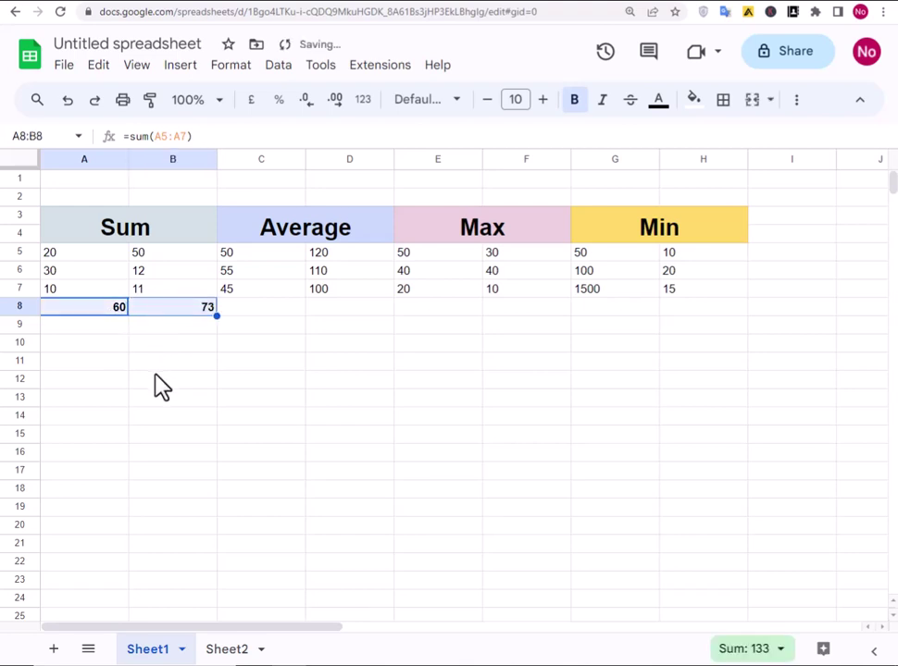
click(169, 363)
click(180, 252)
click(181, 274)
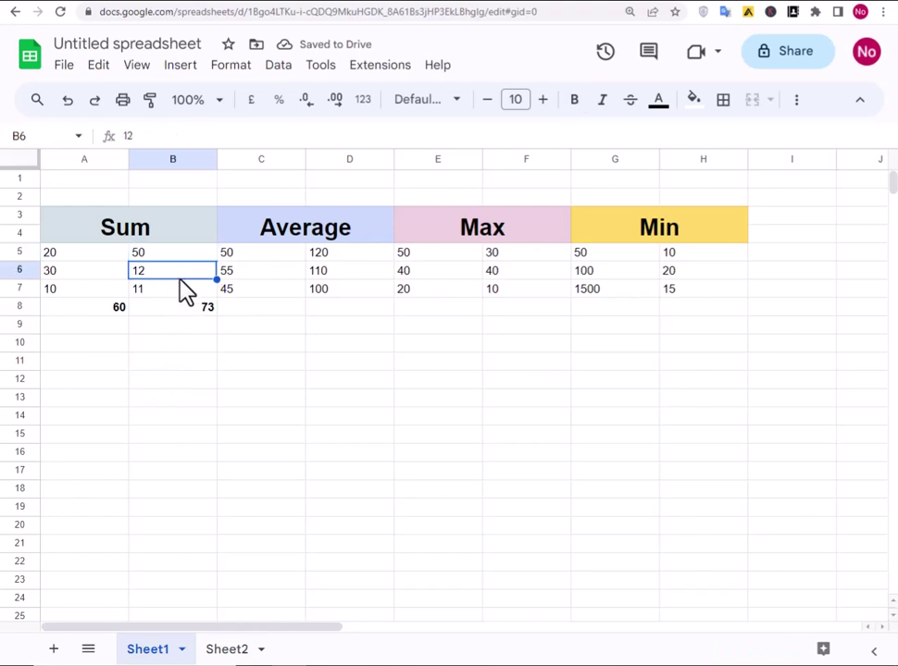
click(181, 287)
Compare B8's =sum(B5:B7) with A8's formula, confirming the total of 73.
click(182, 305)
click(100, 309)
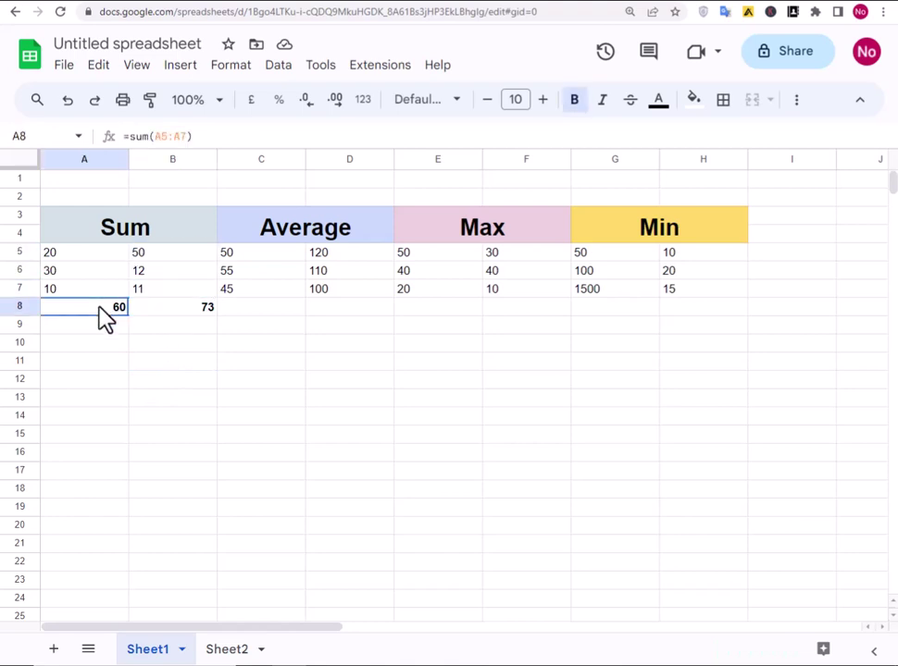
click(159, 296)
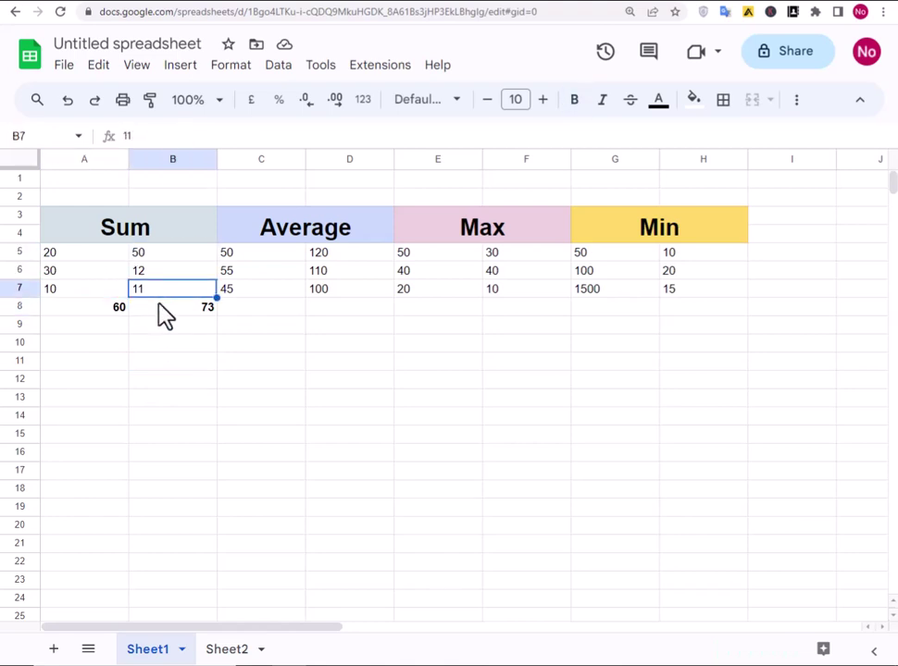
click(163, 313)
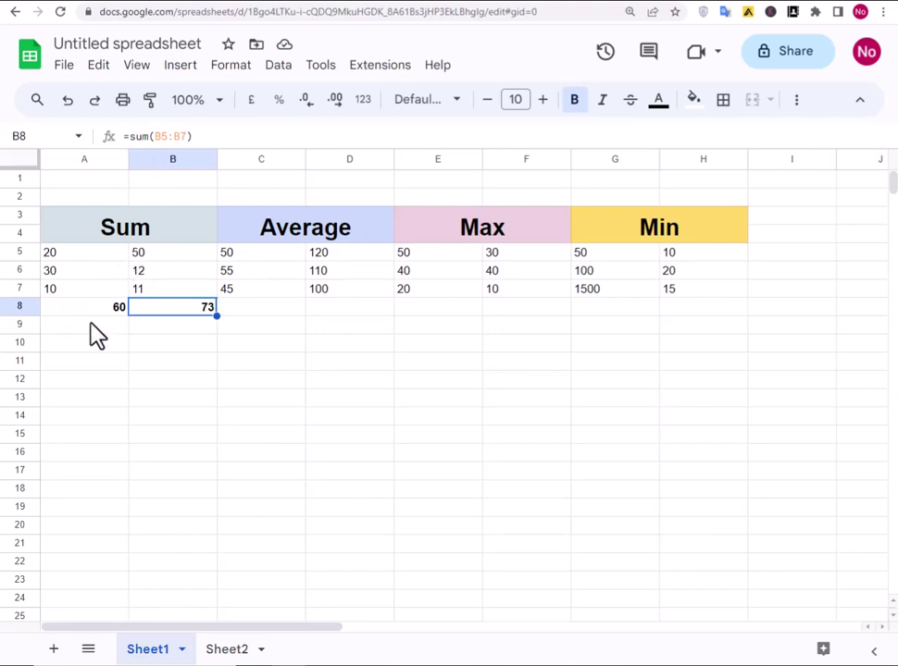
click(256, 311)
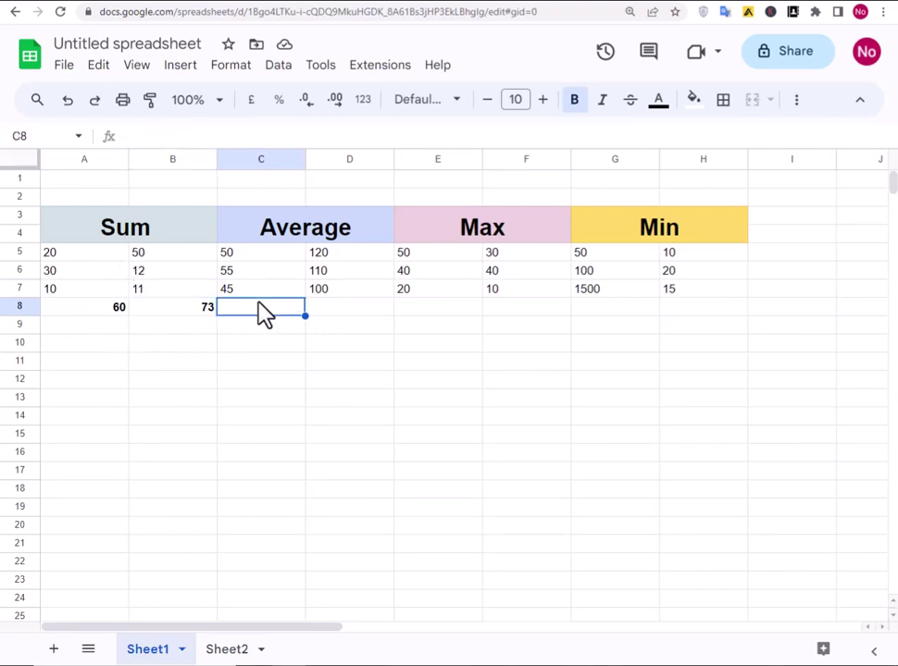
Enter =average(C5:C7) in C8 under the Average header, giving 50.
click(294, 237)
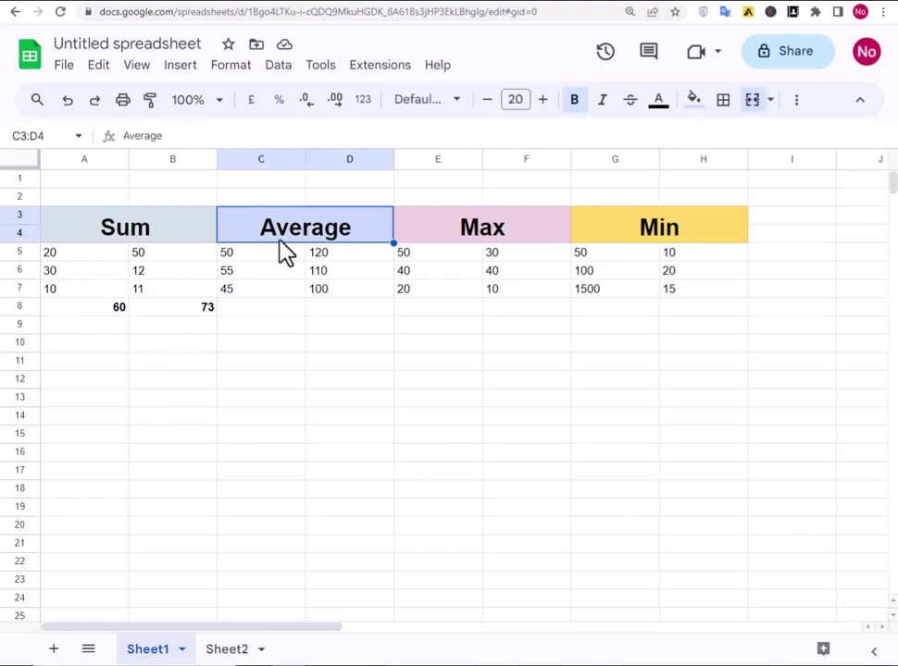
click(276, 313)
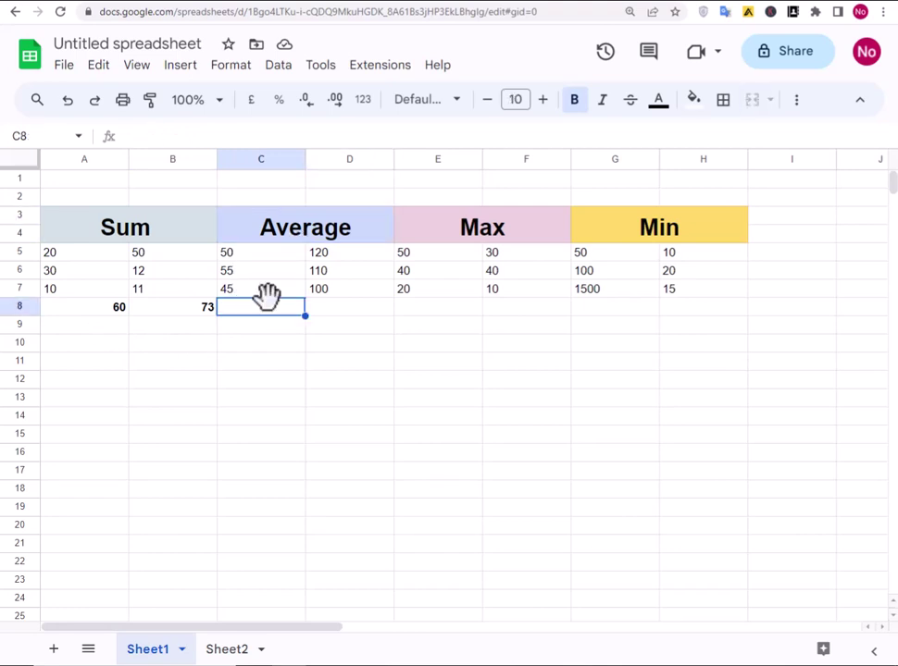
text(=s)
key(BackSpace)
text(a)
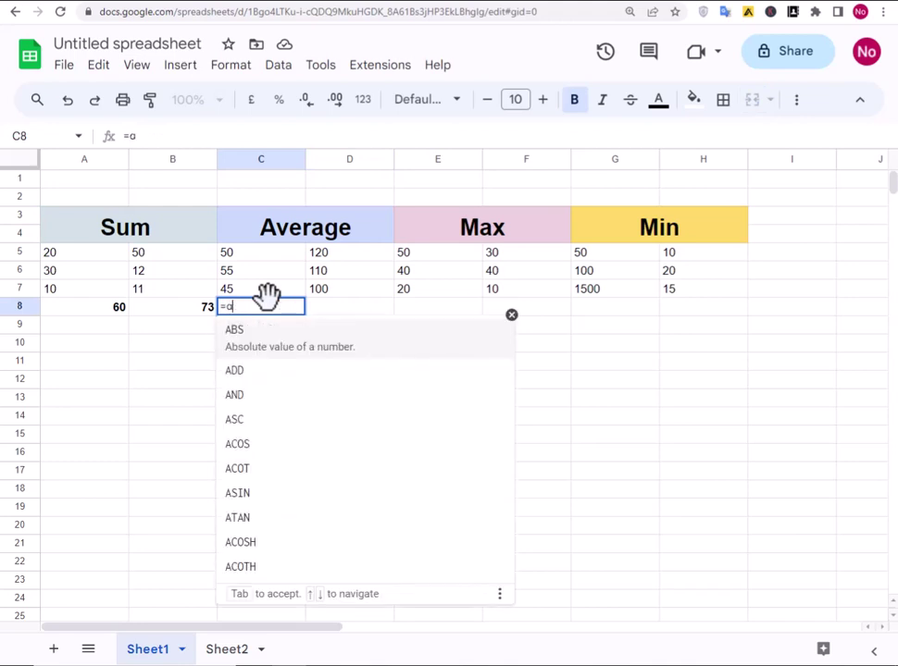
text(c)
key(BackSpace)
text(v)
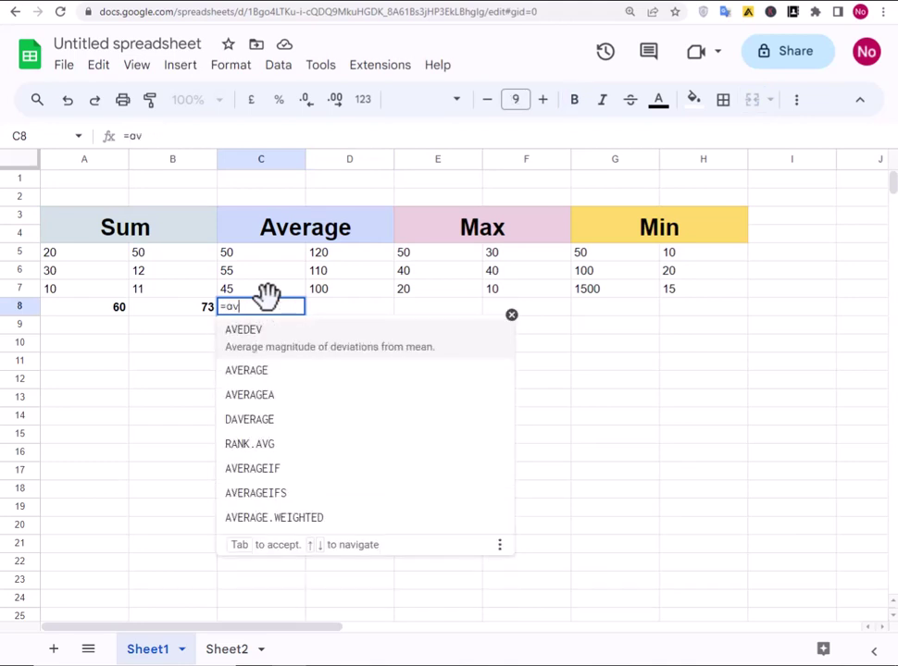
text(erage)
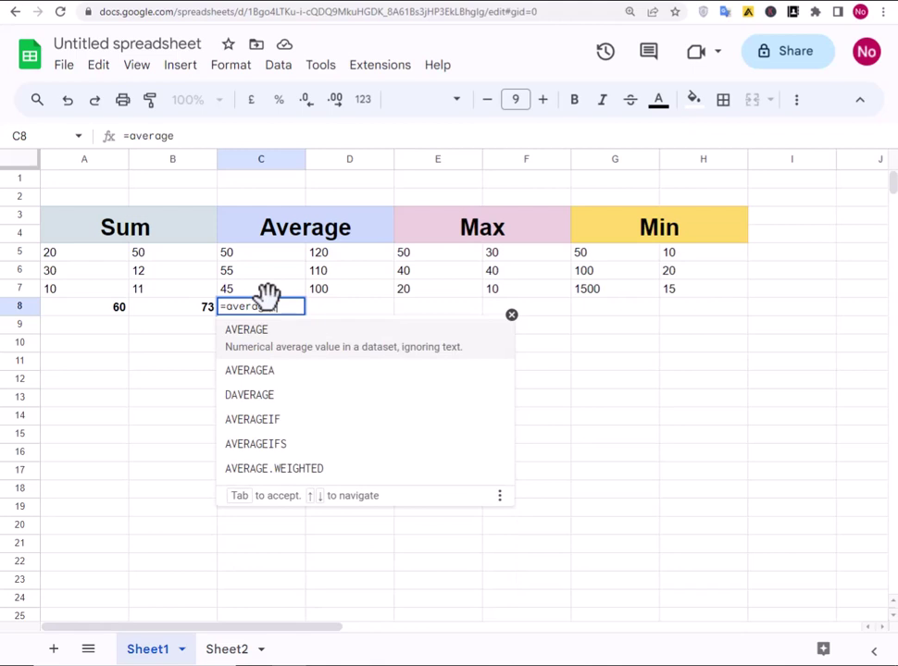
text(()
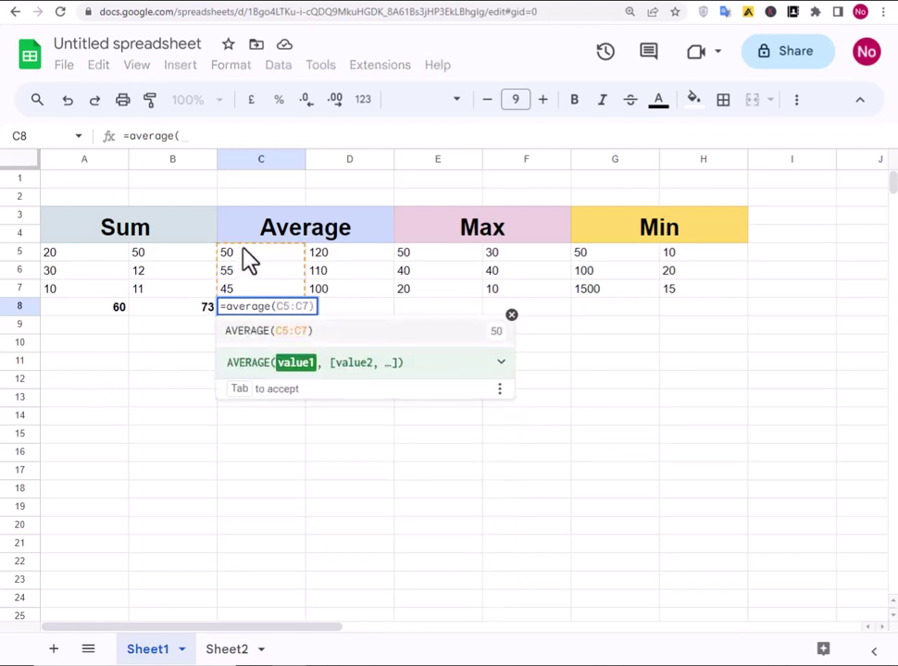
drag(248, 261, 246, 291)
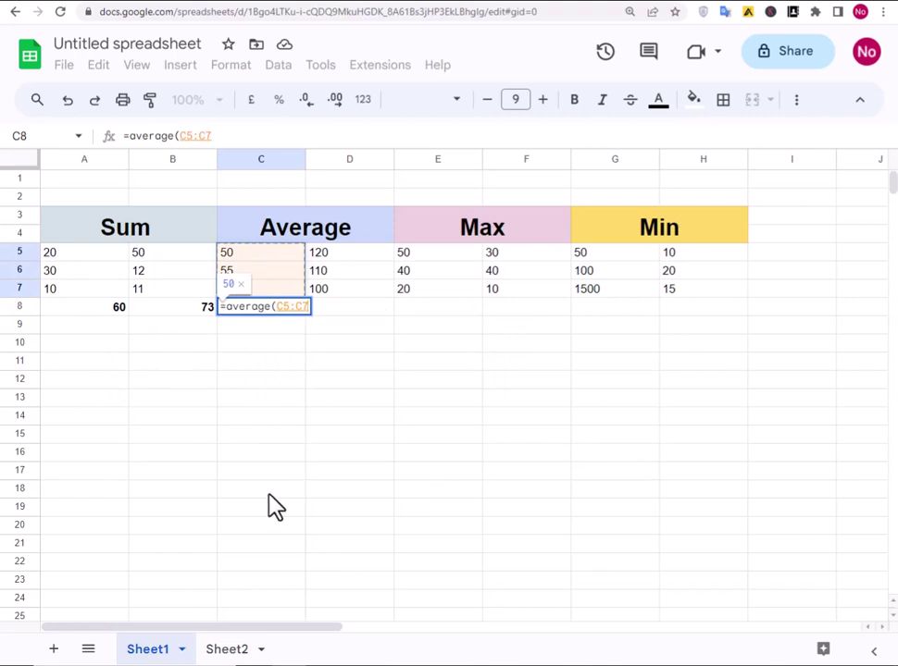
text())
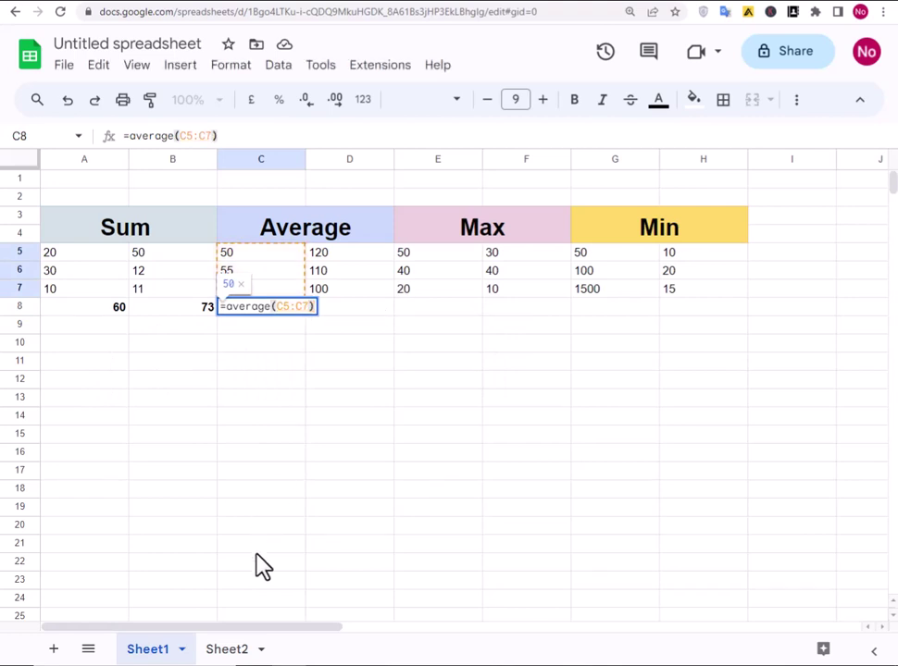
key(Return)
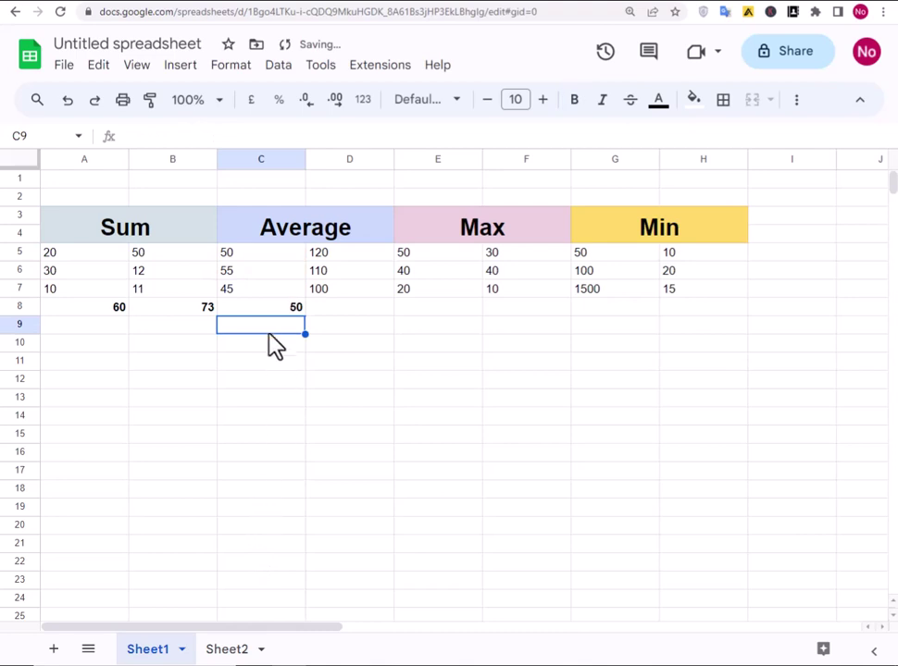
click(263, 309)
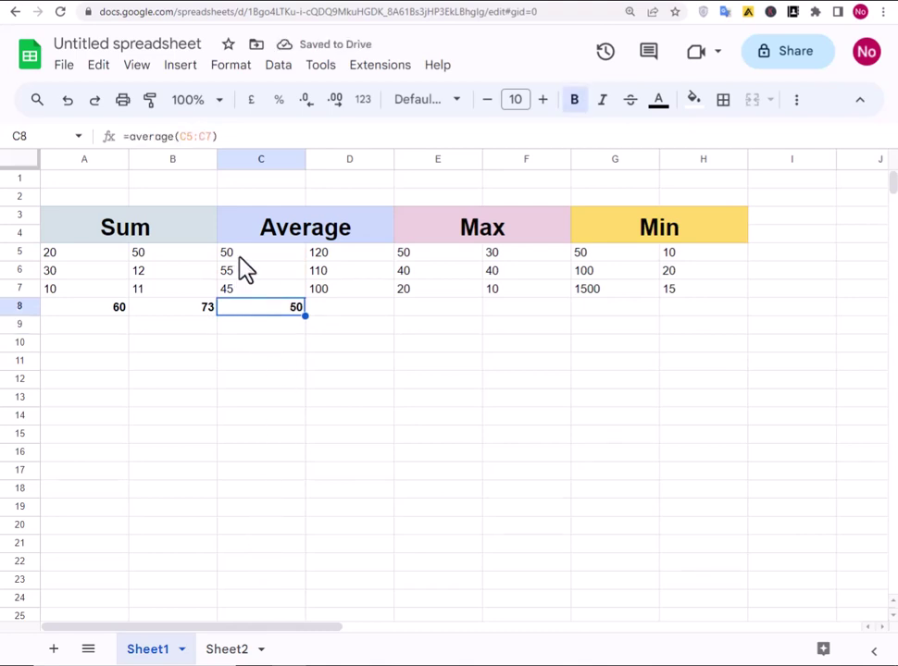
click(336, 311)
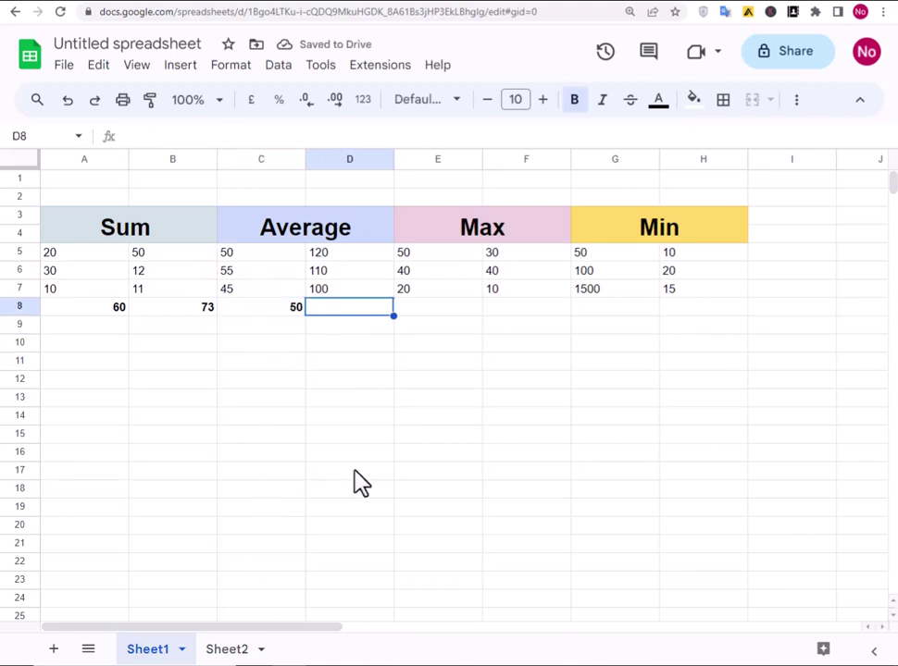
Enter =average(D5:D7) in D8 so it shows 110.
text(=a)
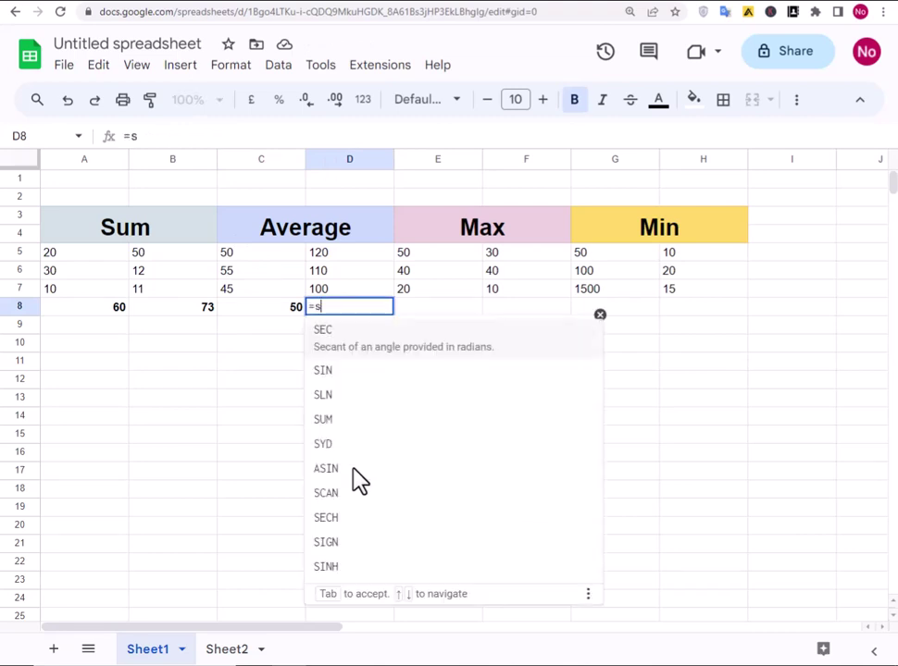
text(vera)
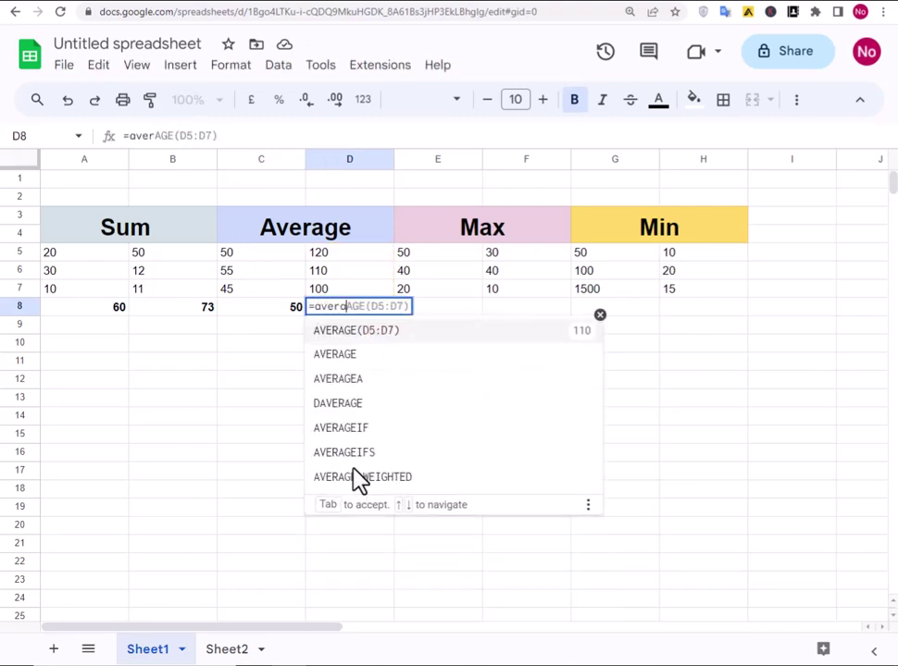
text(ge()
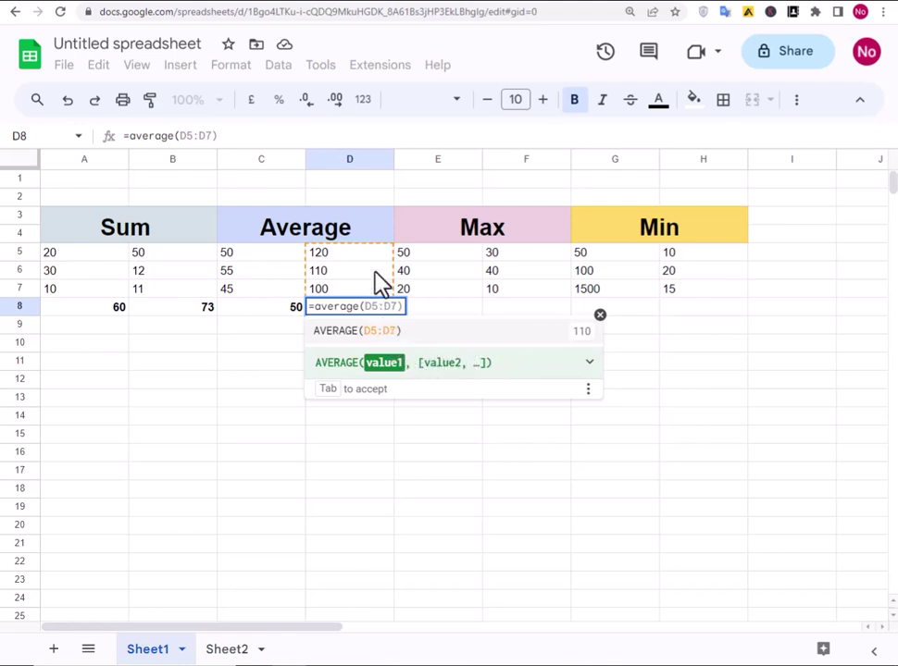
drag(367, 260, 363, 292)
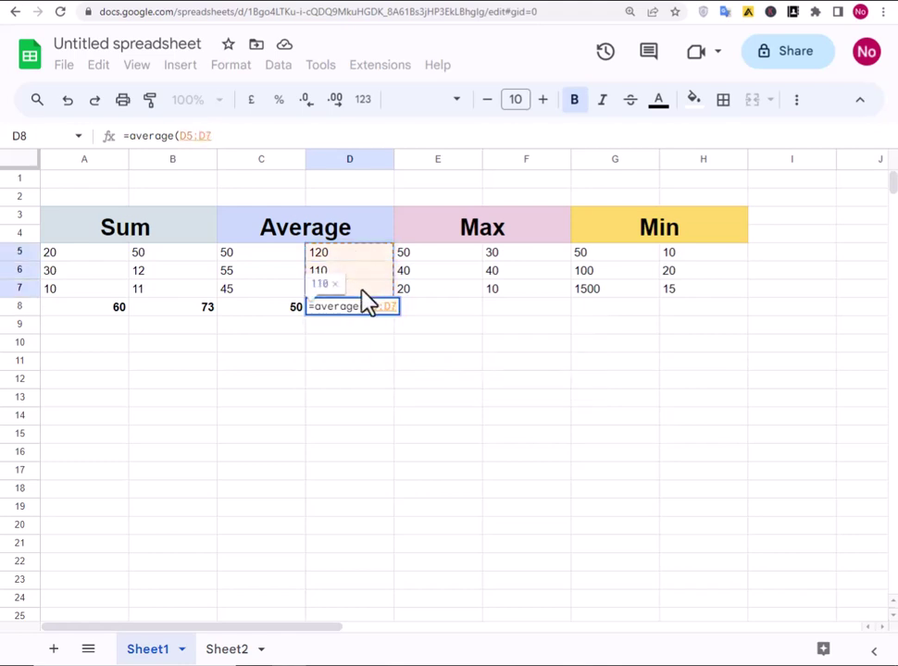
text())
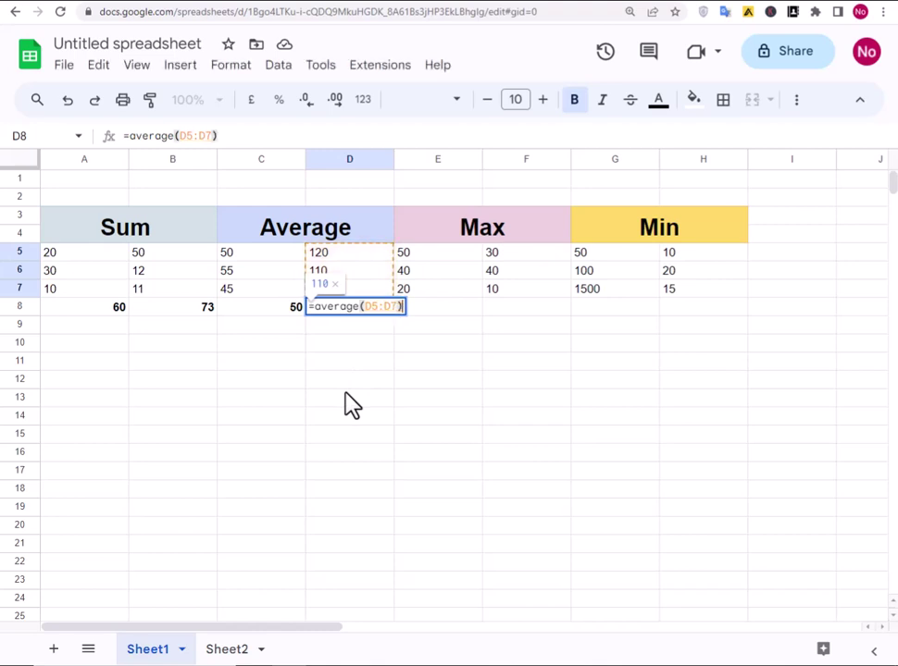
key(Return)
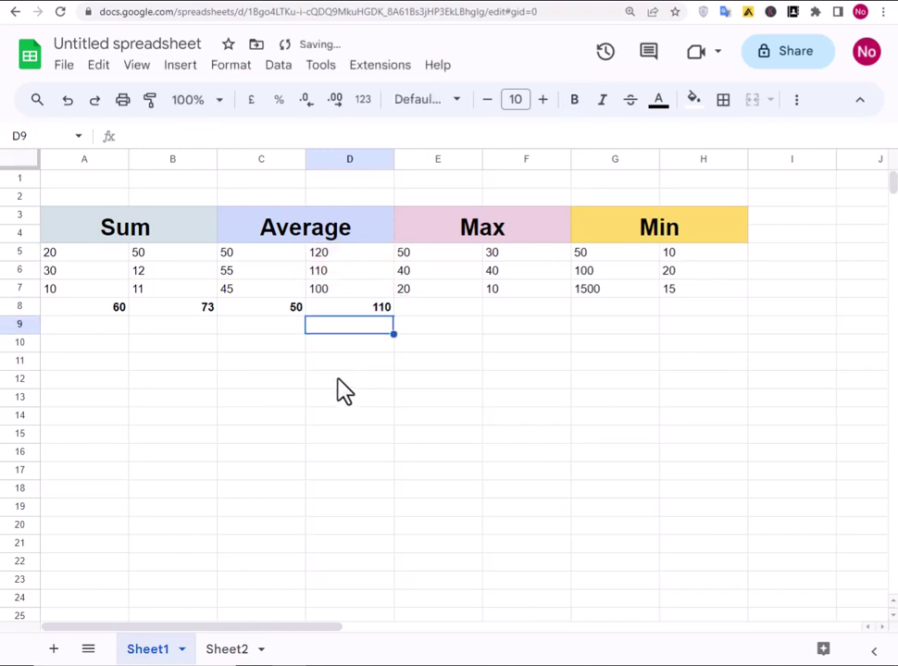
click(442, 307)
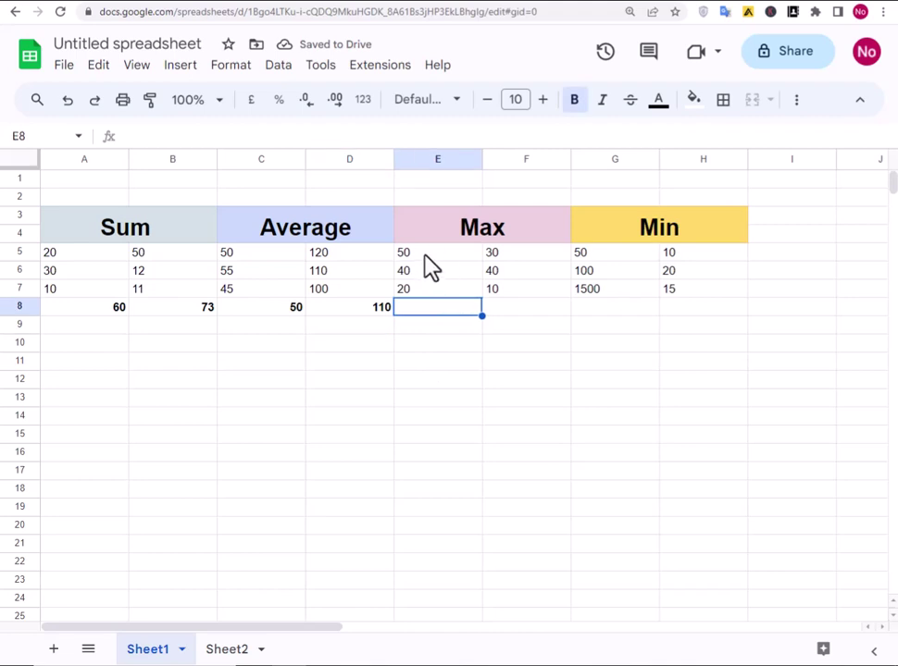
Enter =max(E5:E7) in E8 under the Max header, giving 50.
click(485, 239)
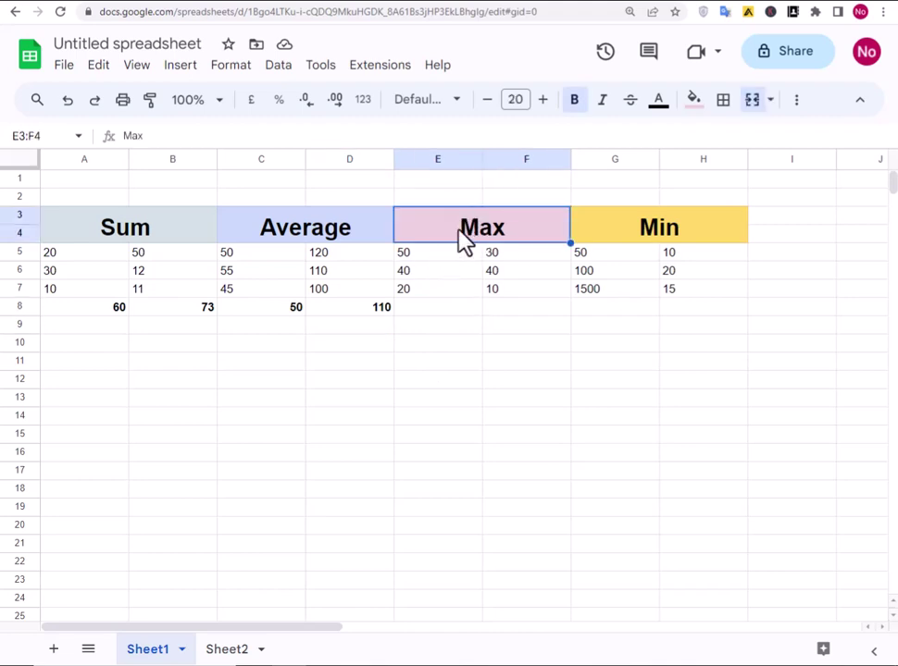
click(433, 311)
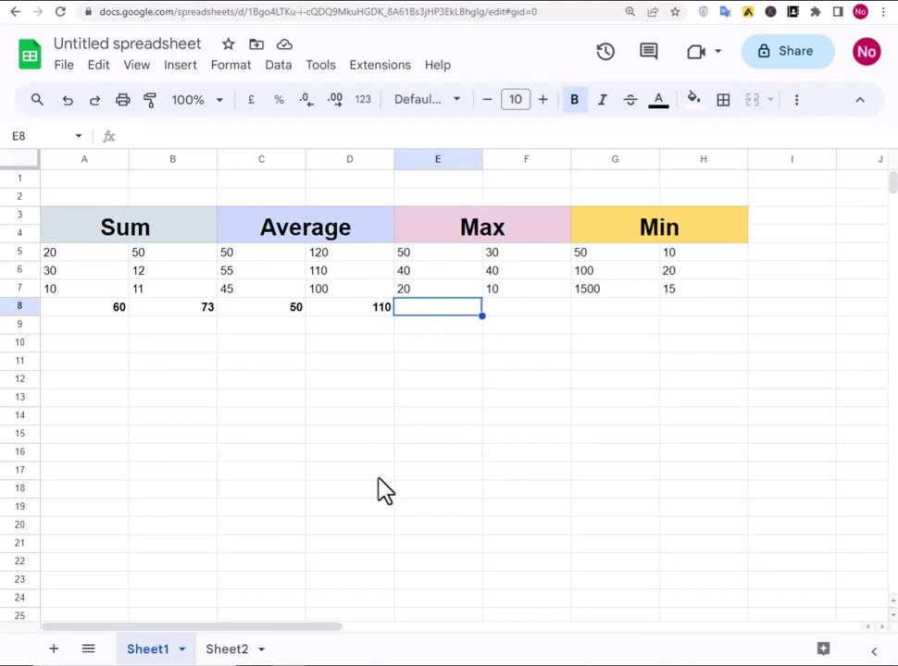
text(=m)
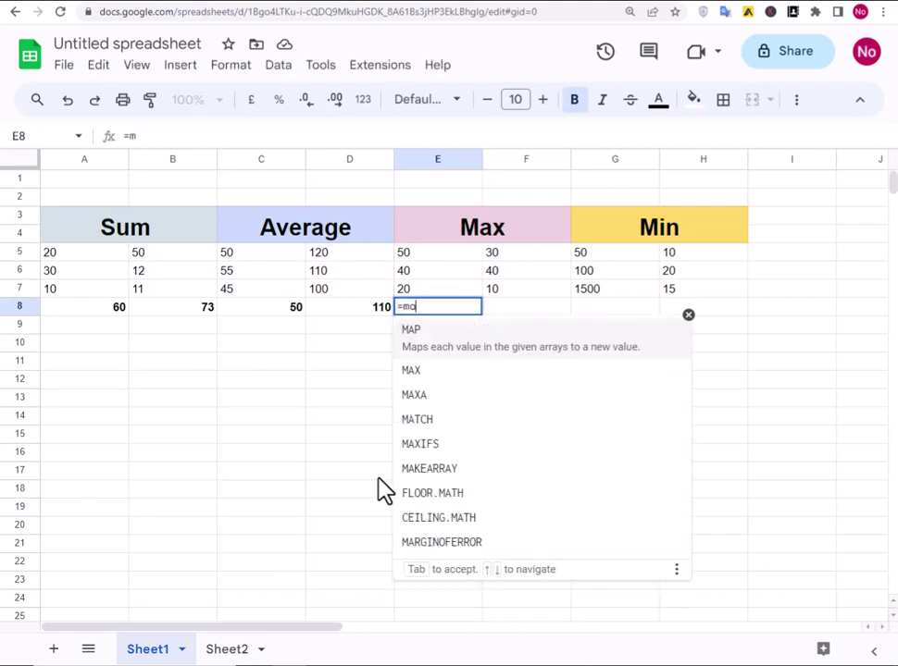
text(ax)
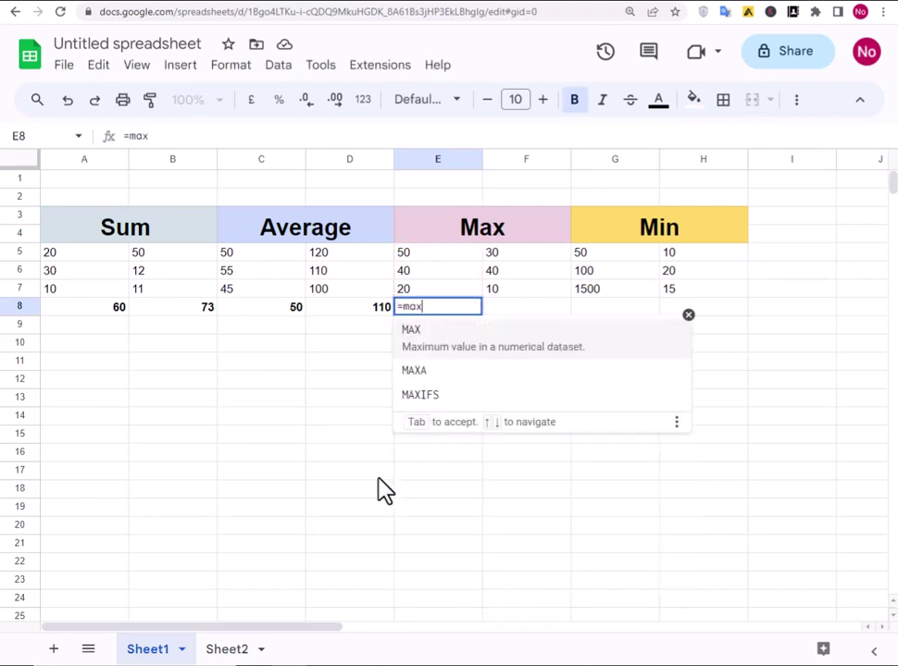
text(()
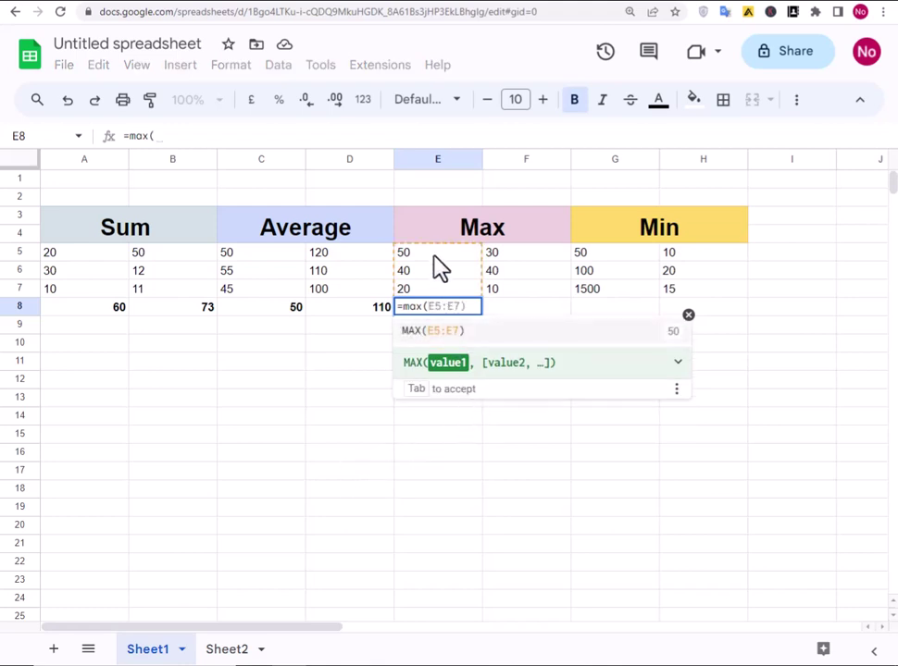
drag(435, 257, 435, 293)
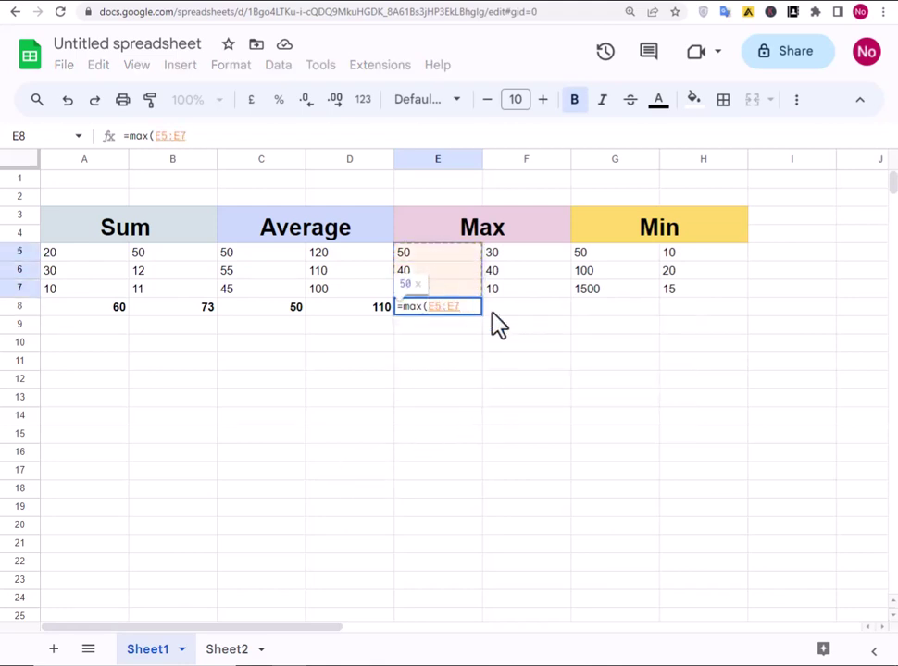
text())
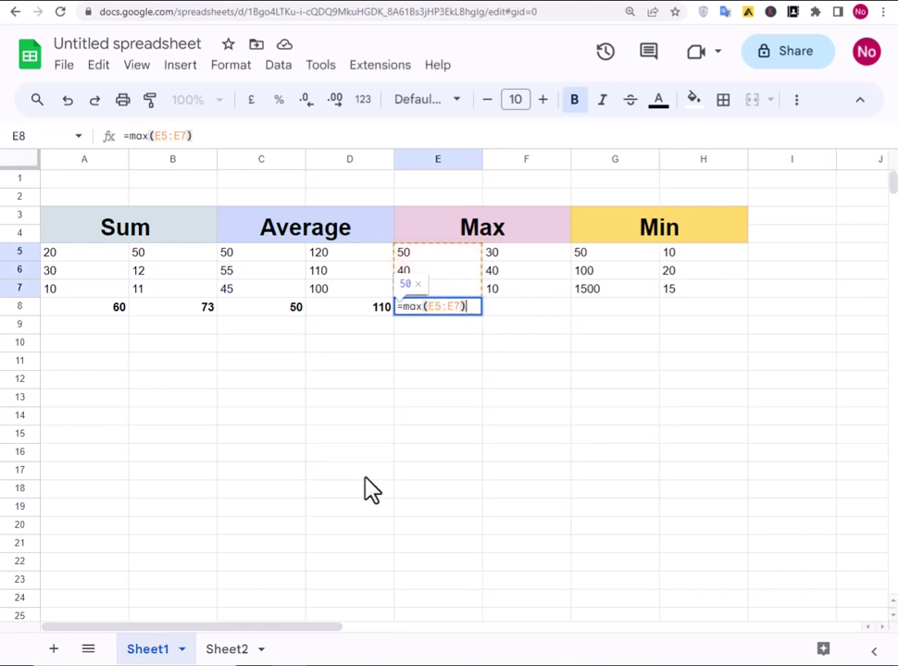
key(Return)
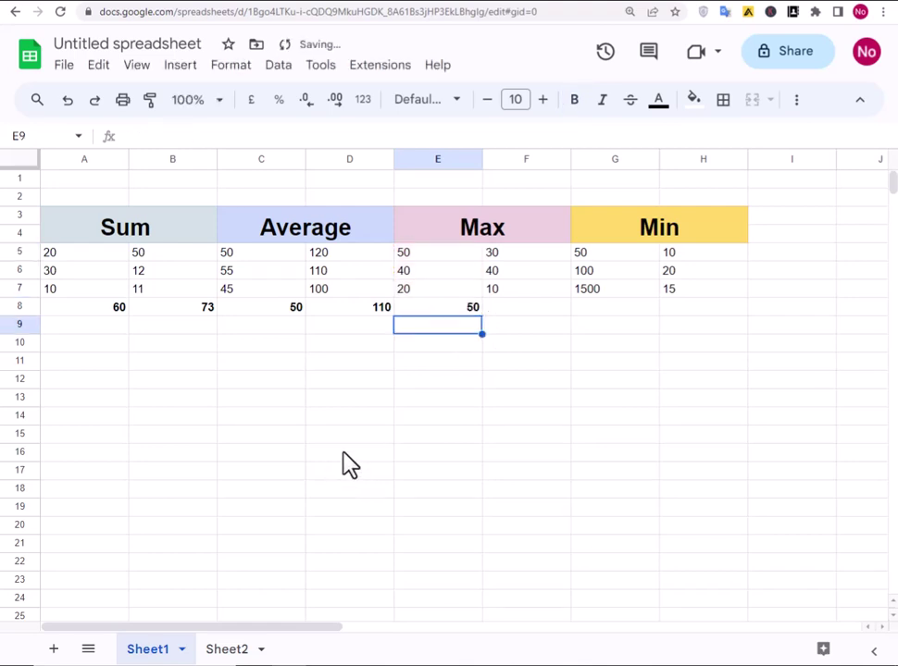
Enter =max(F5:F7) in F8, giving 40.
click(521, 311)
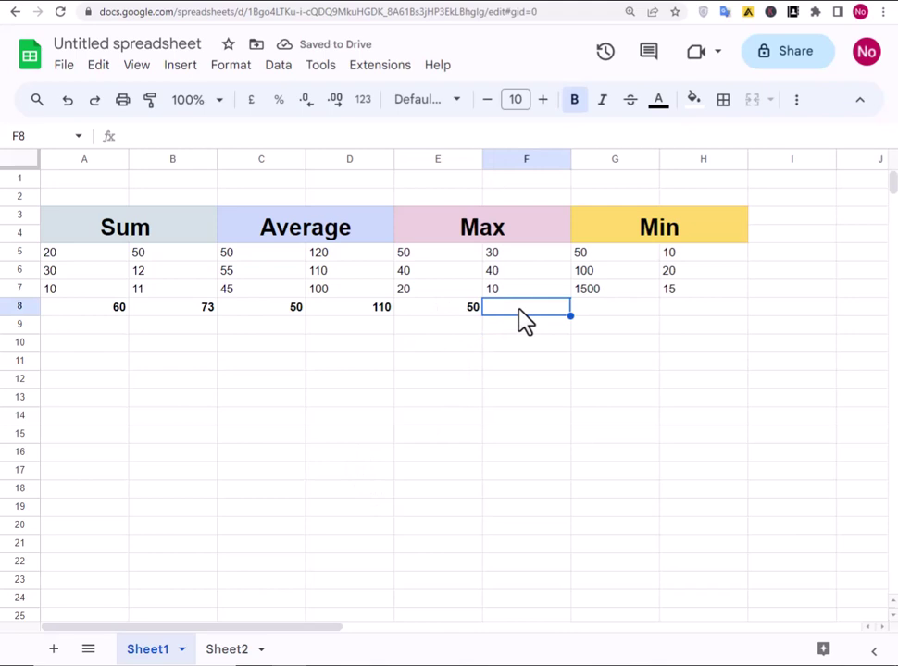
text(=s)
key(BackSpace)
text(m)
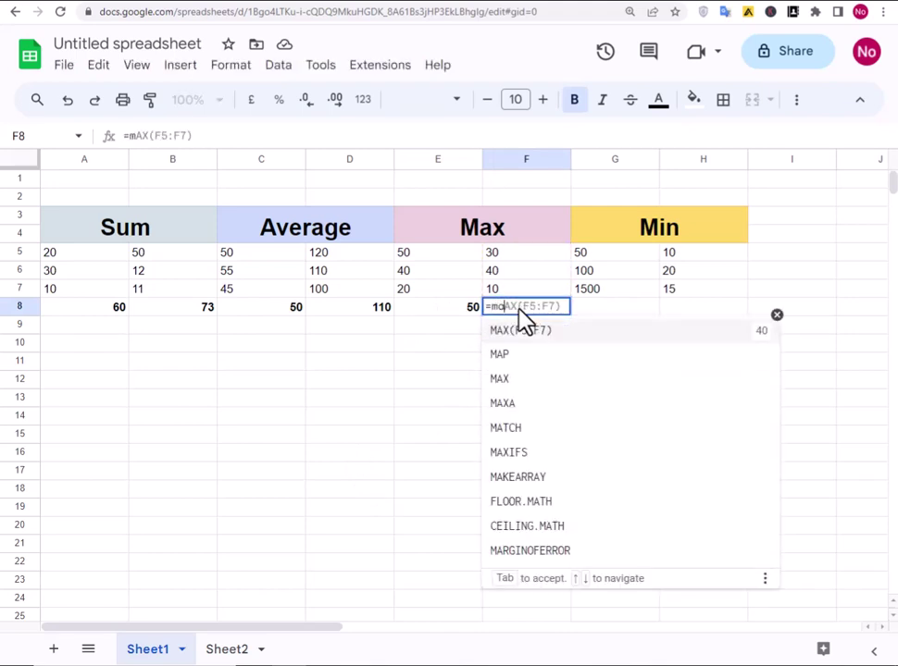
text(ax()
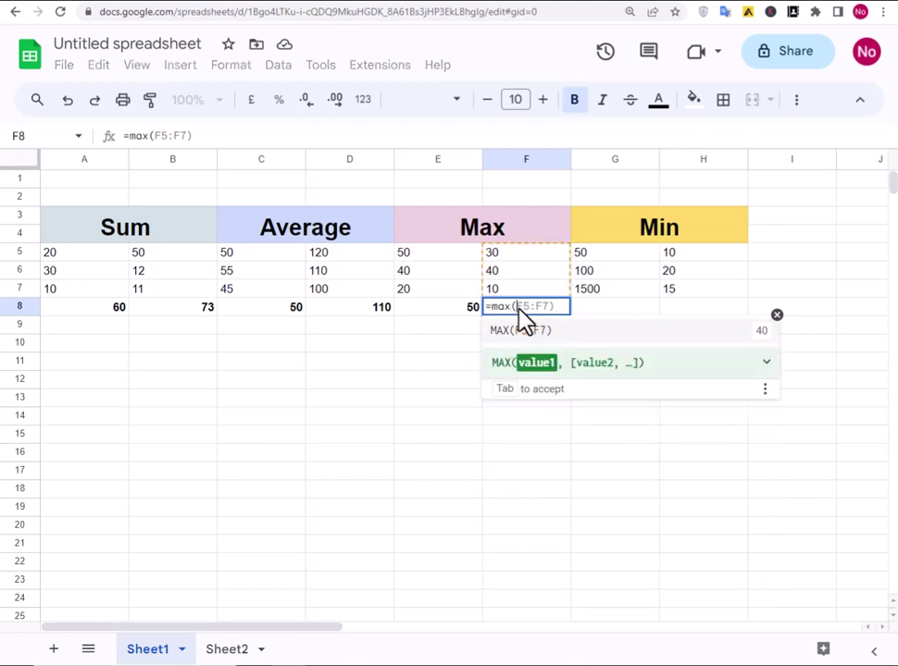
drag(535, 264, 535, 291)
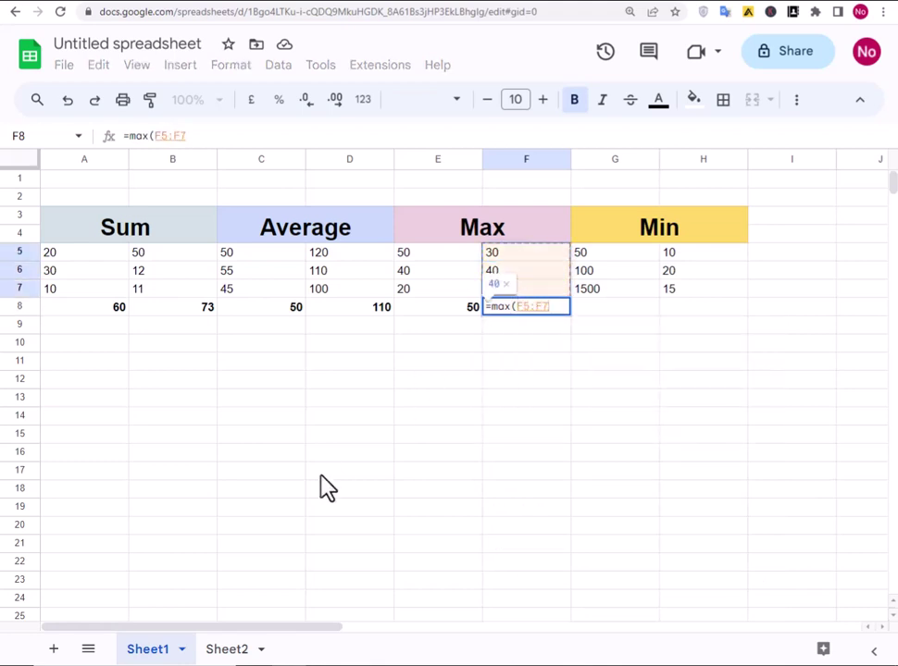
text())
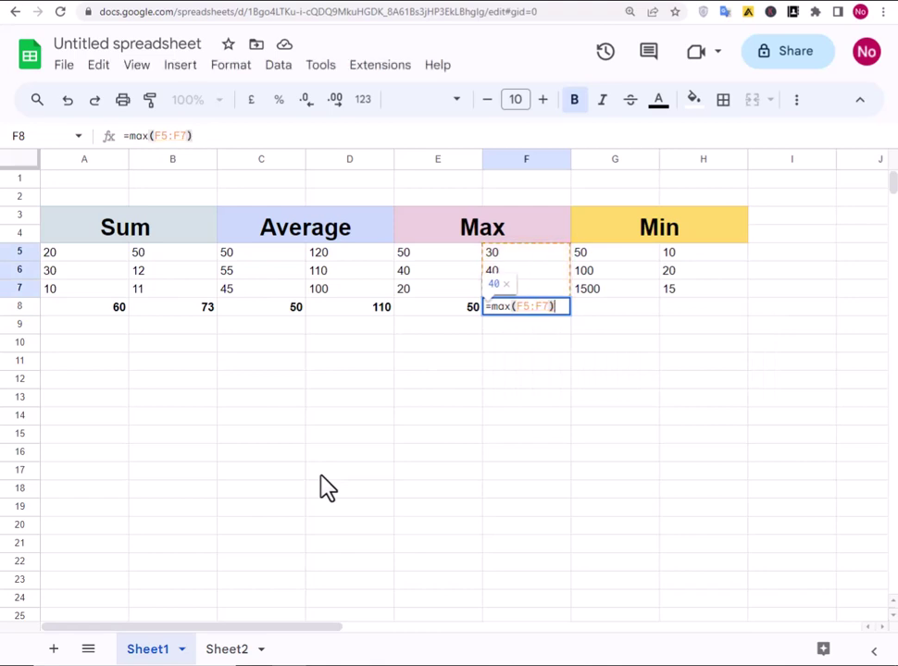
key(Return)
Enter =min(G5:G7) in G8 under the Min header, giving 50.
click(618, 307)
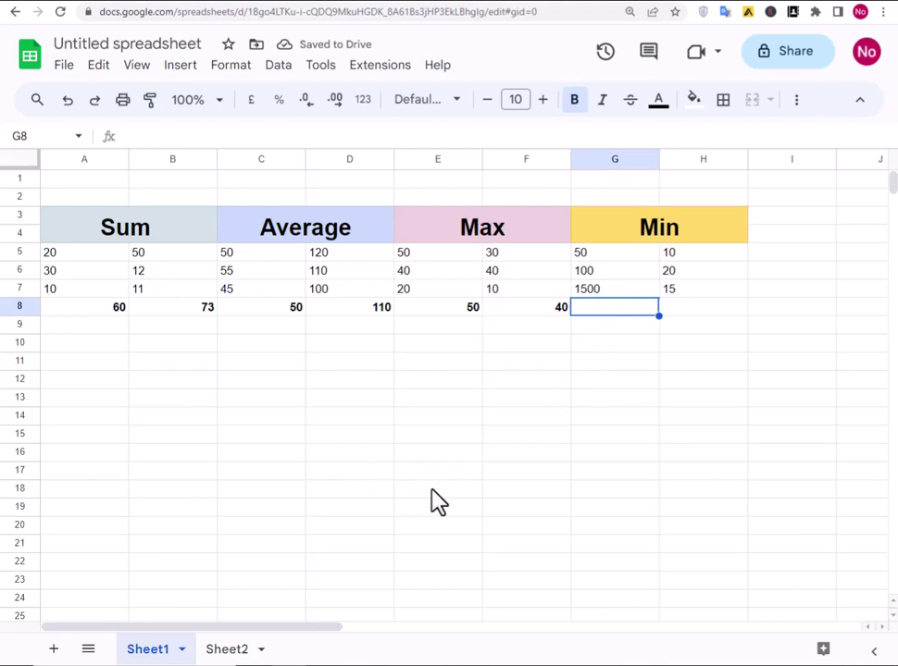
text(=min)
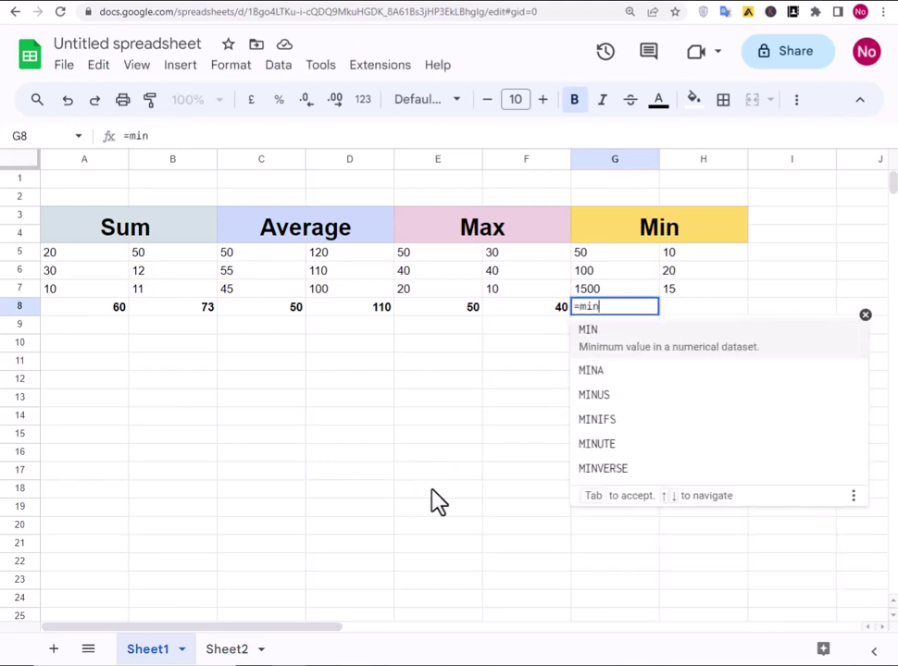
text(()
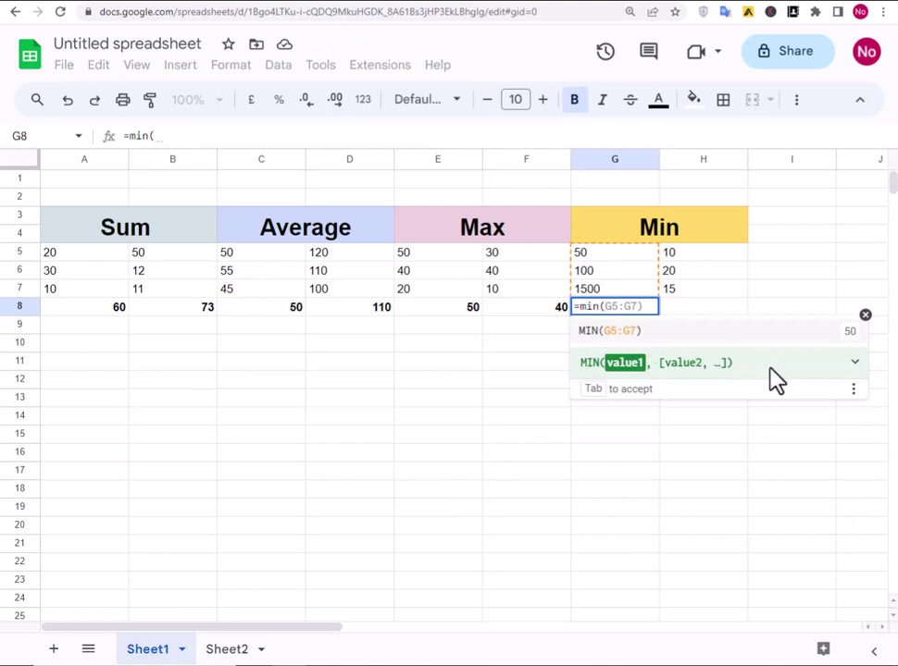
drag(607, 254, 609, 291)
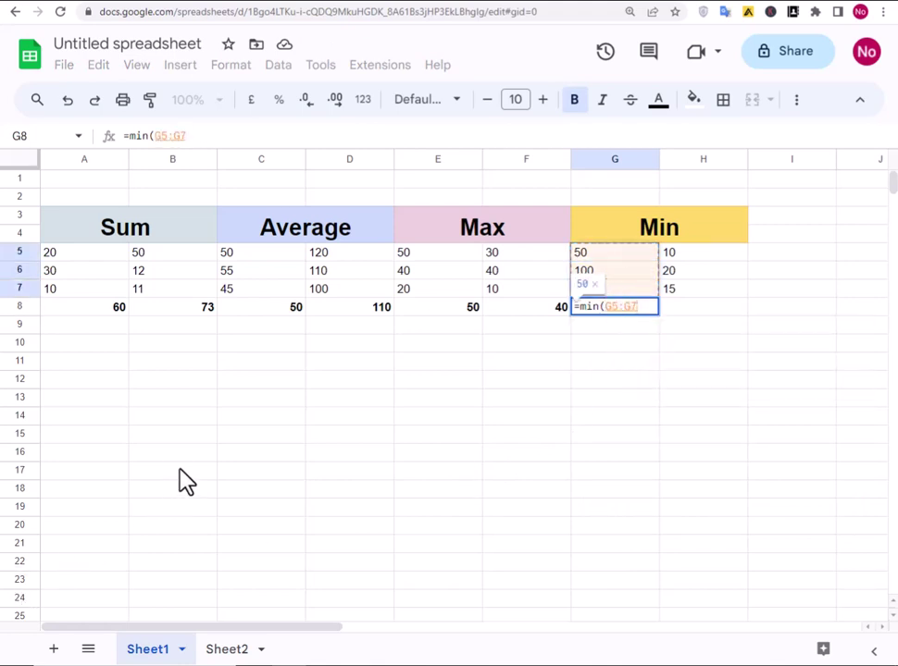
text())
key(Return)
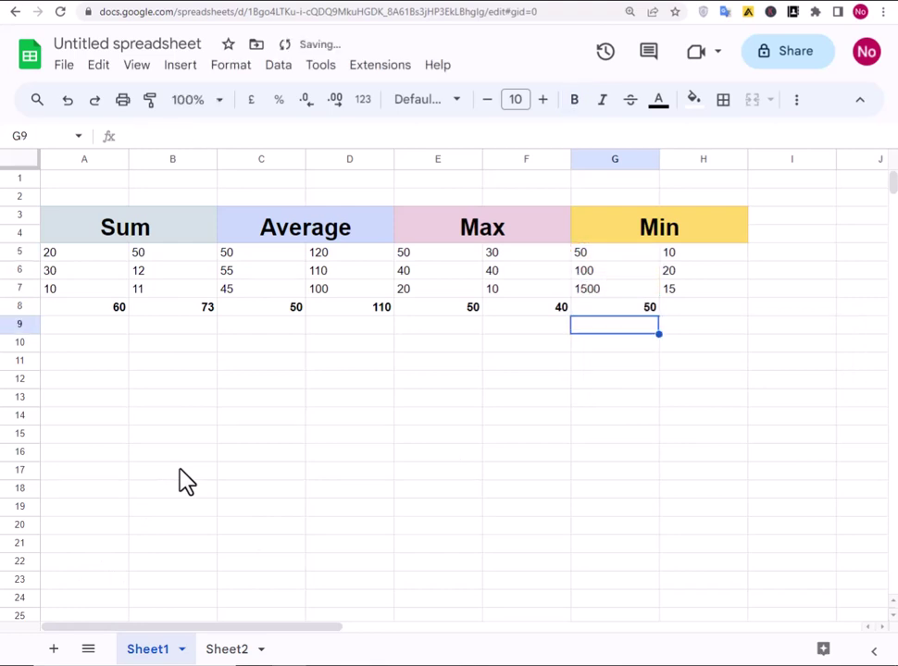
Enter =min(H5:H7) in H8, giving 10 and completing row 8.
click(723, 307)
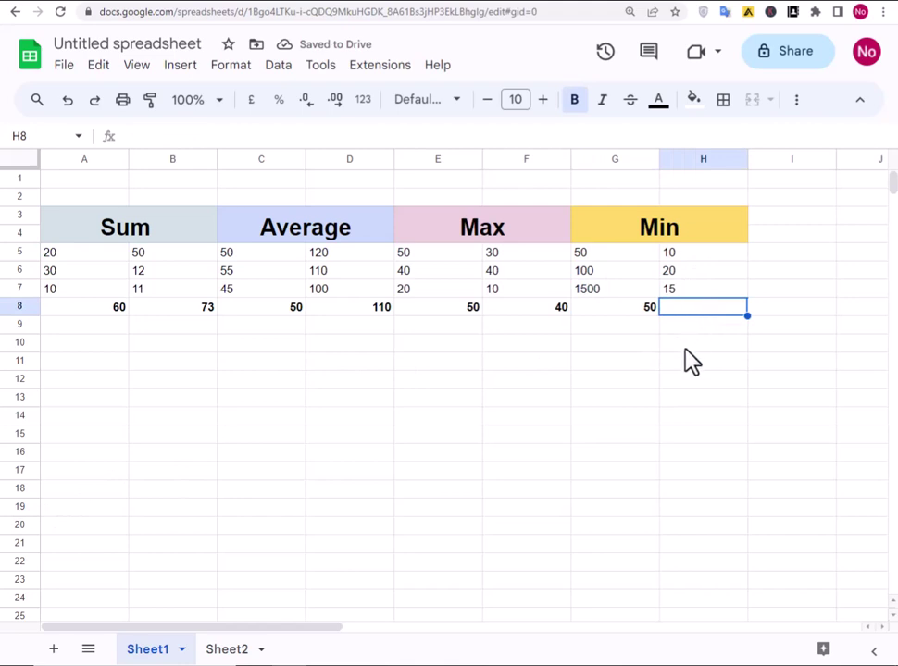
text(=)
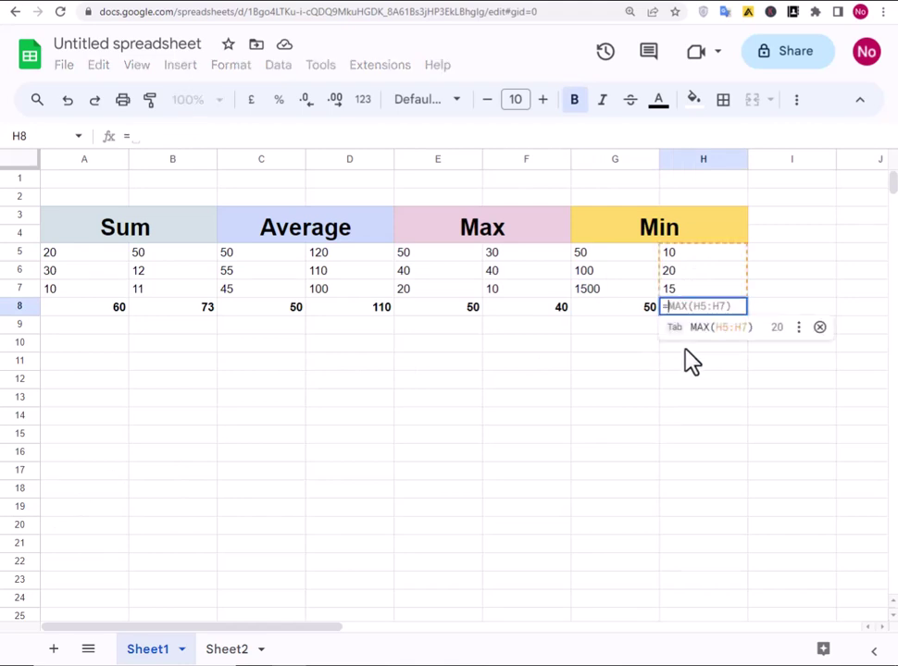
text(ma)
key(BackSpace)
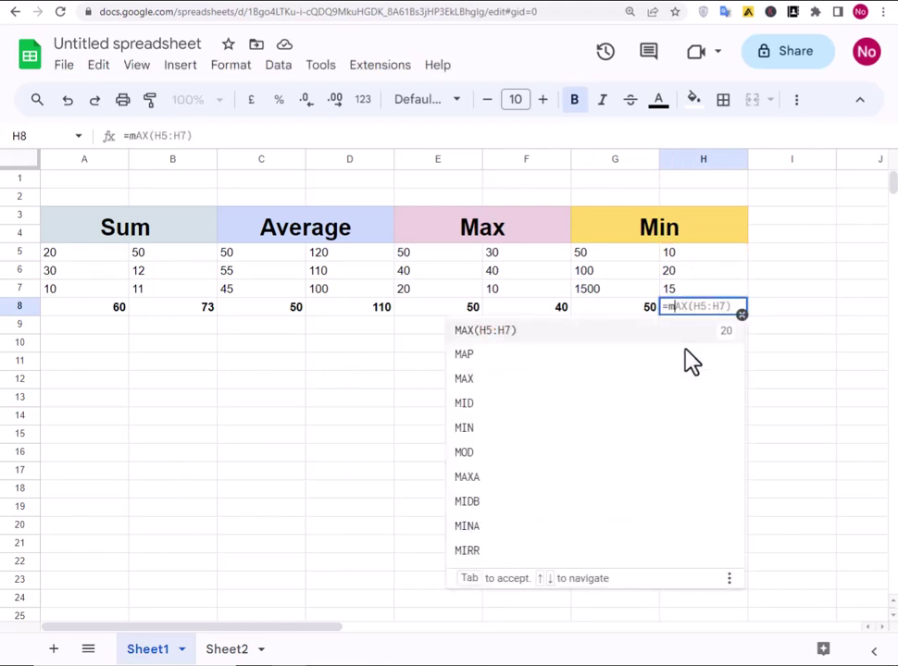
text(in()
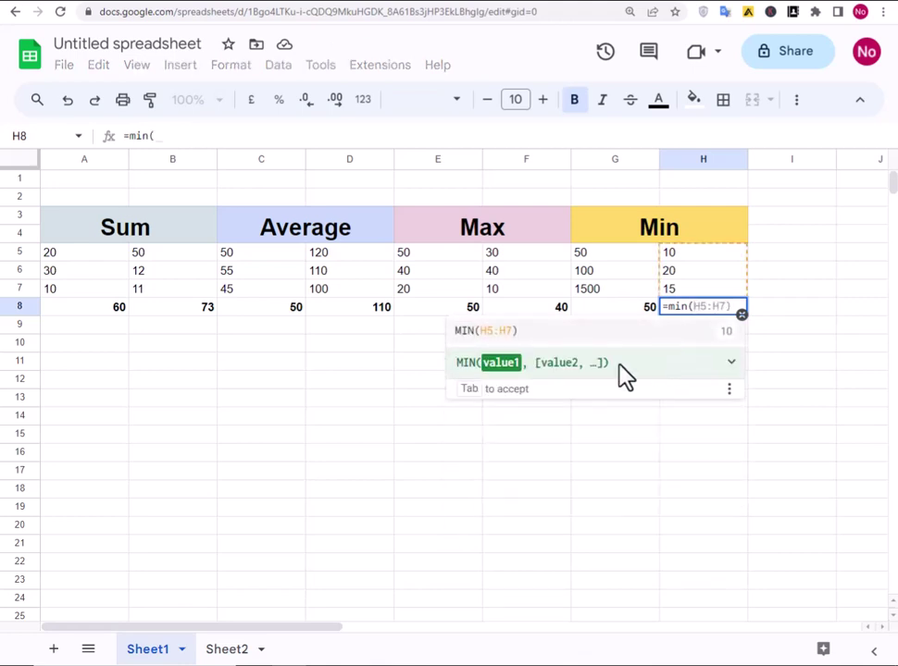
drag(686, 256, 690, 293)
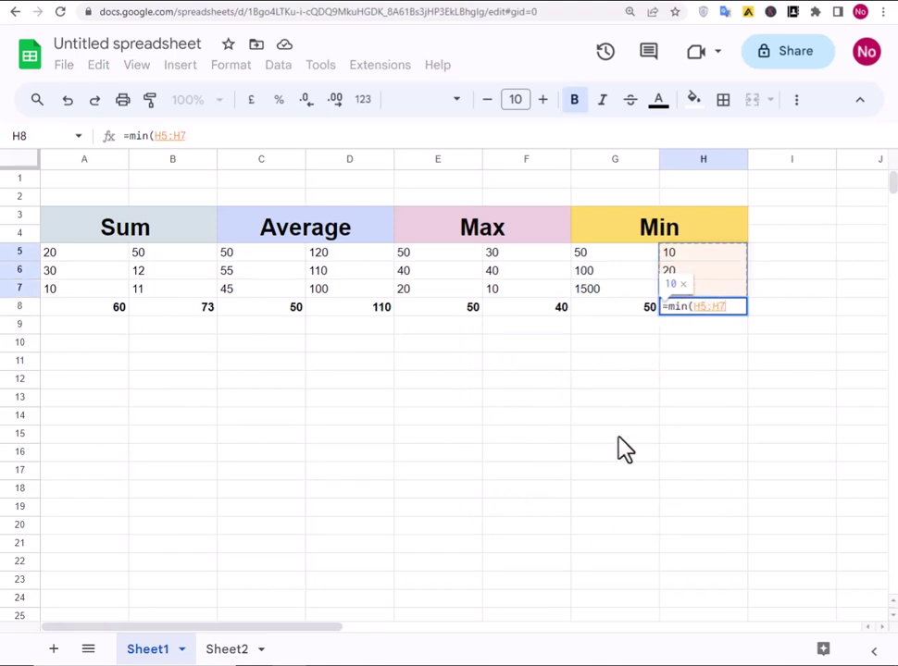
text())
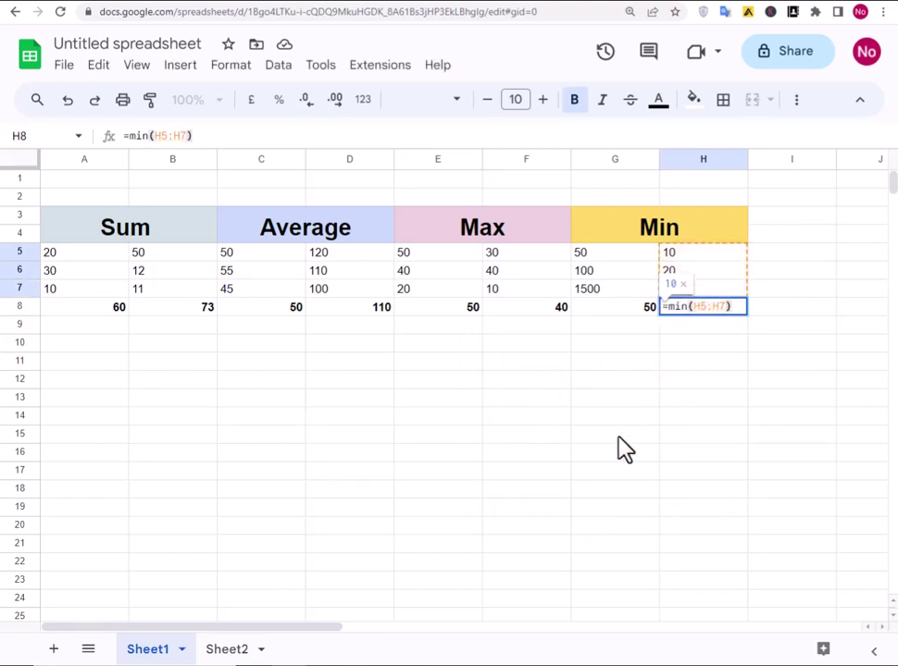
key(Return)
click(487, 361)
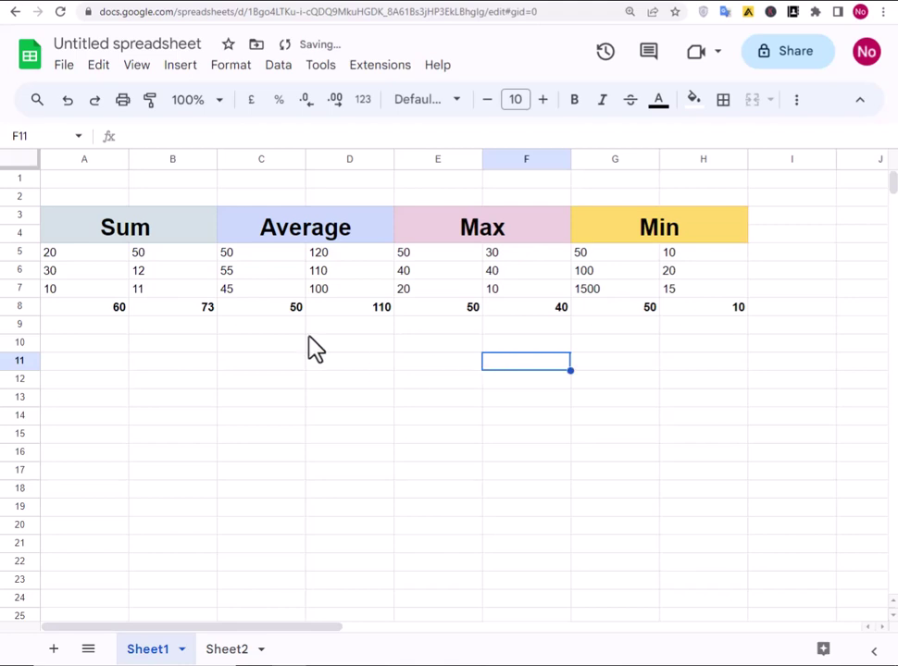
click(119, 307)
click(171, 307)
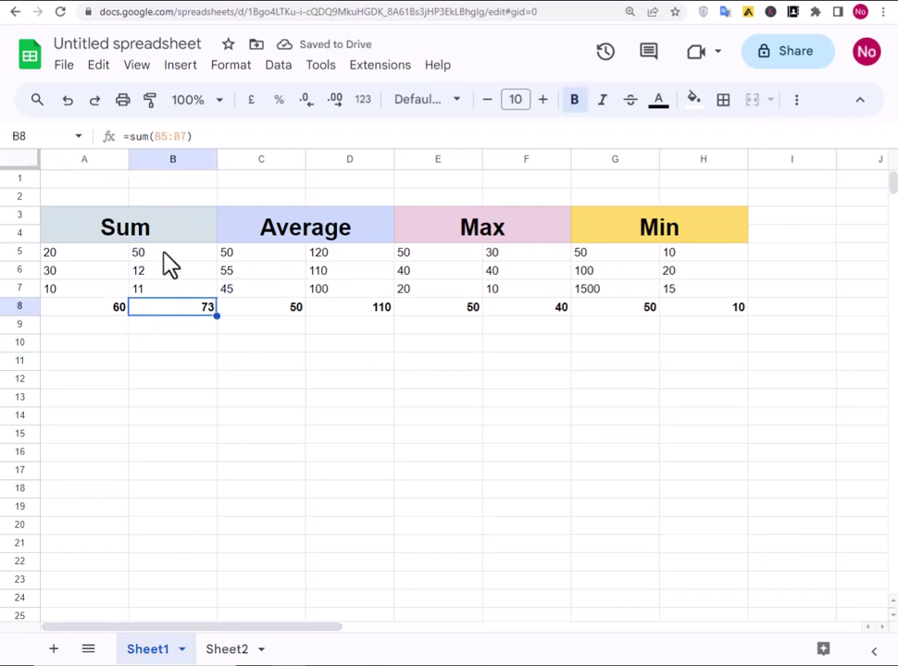
click(329, 242)
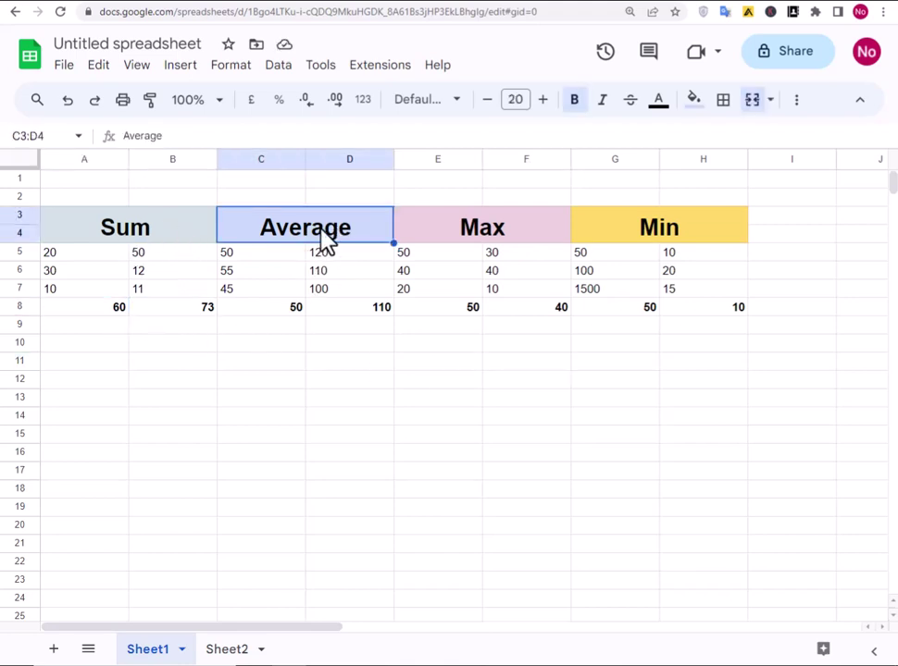
drag(329, 241, 323, 311)
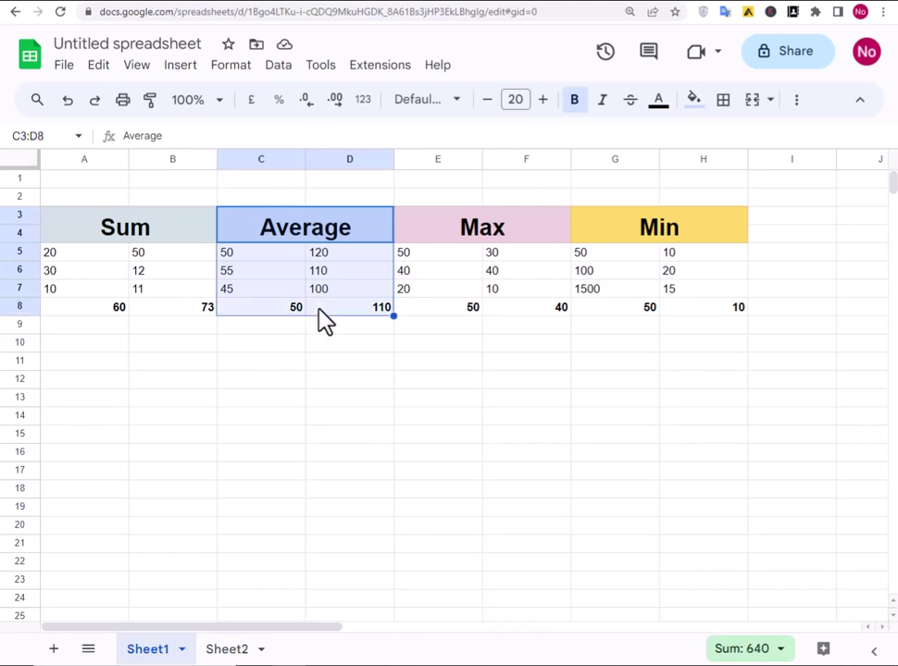
click(351, 347)
drag(453, 236, 457, 309)
click(565, 350)
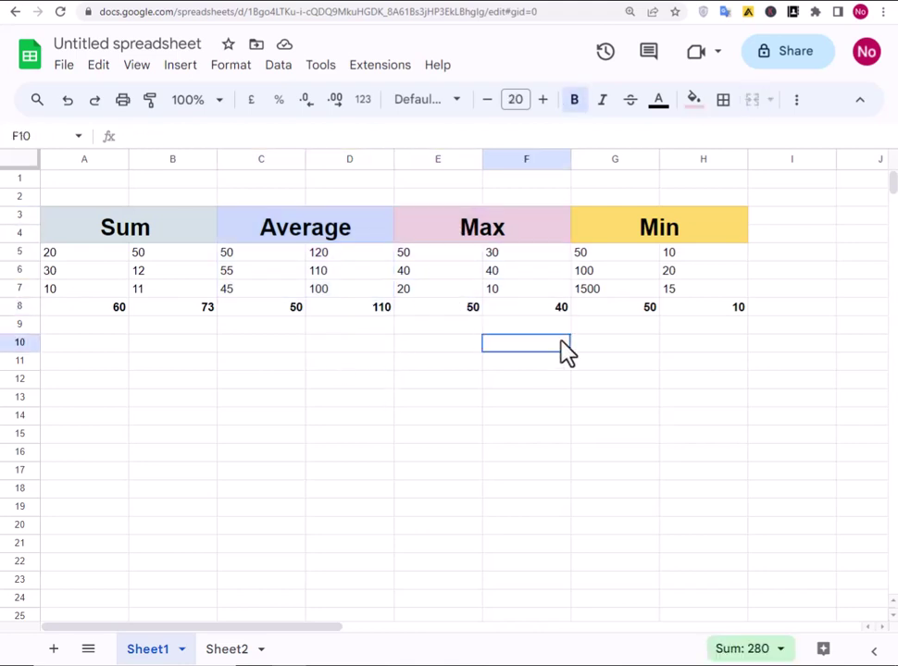
drag(647, 229, 646, 315)
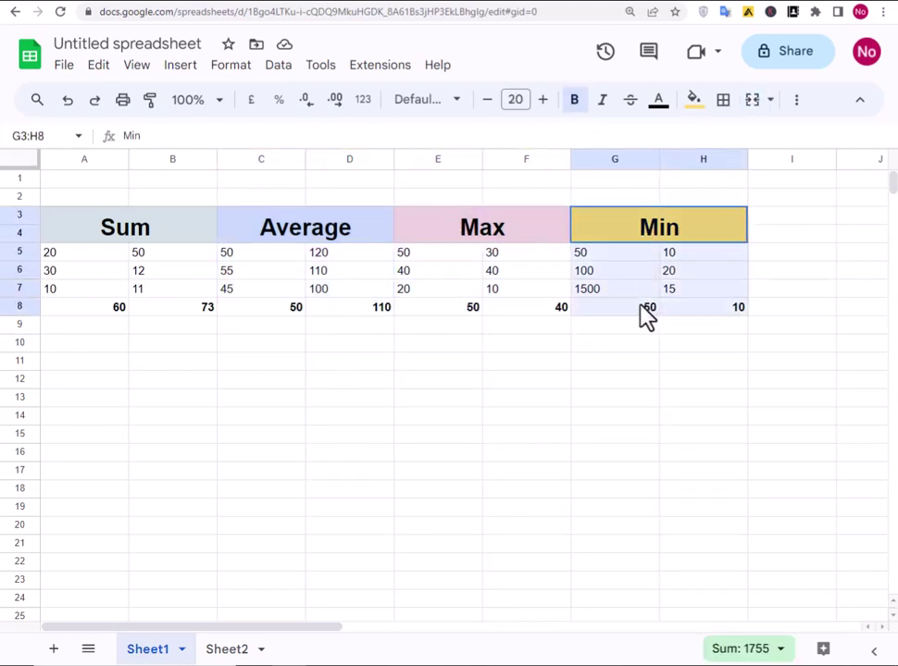
click(477, 360)
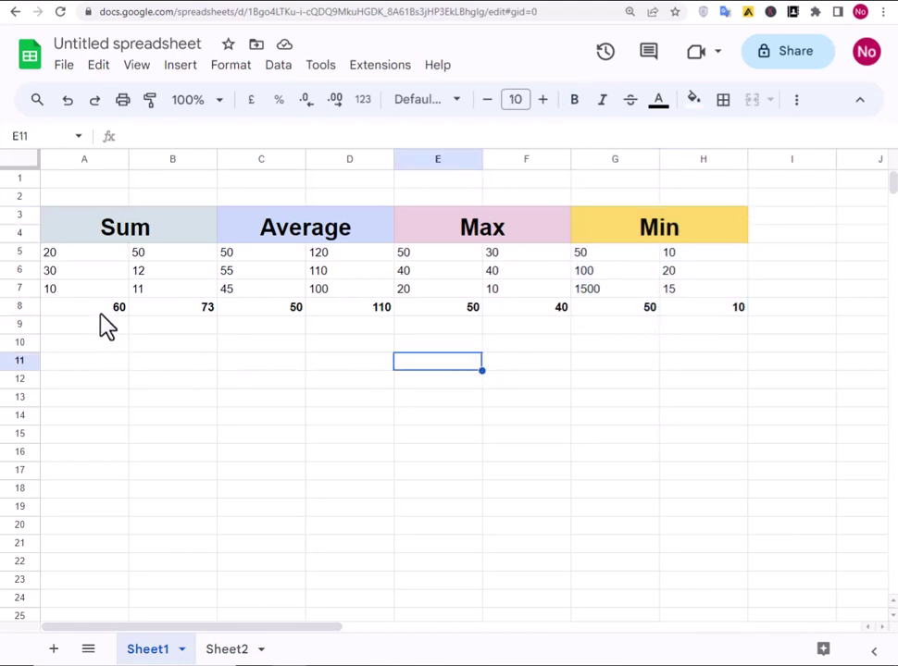
mouse_move(97, 308)
mouse_down()
mouse_move(189, 329)
mouse_move(733, 317)
mouse_up()
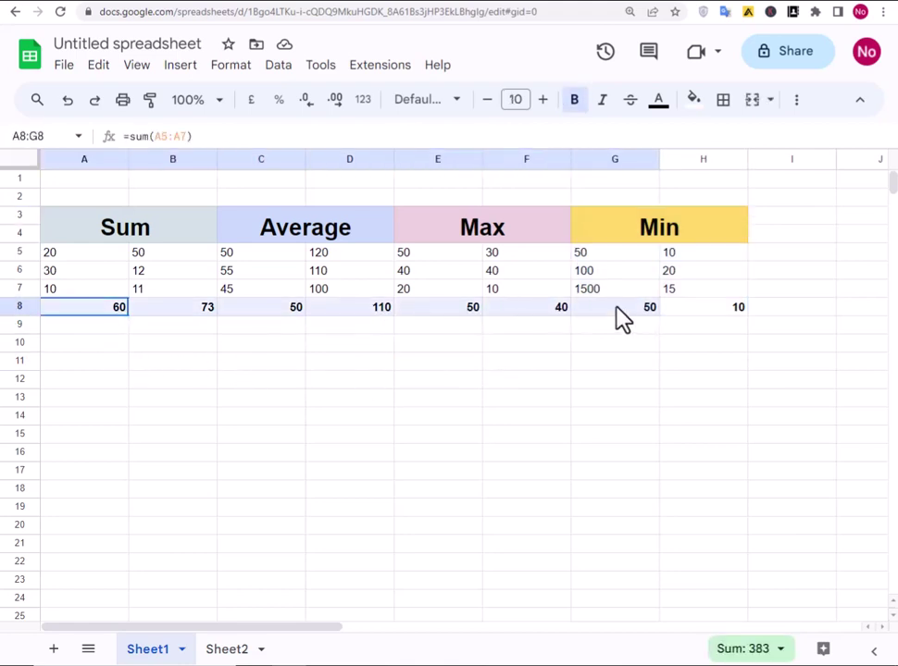
click(256, 377)
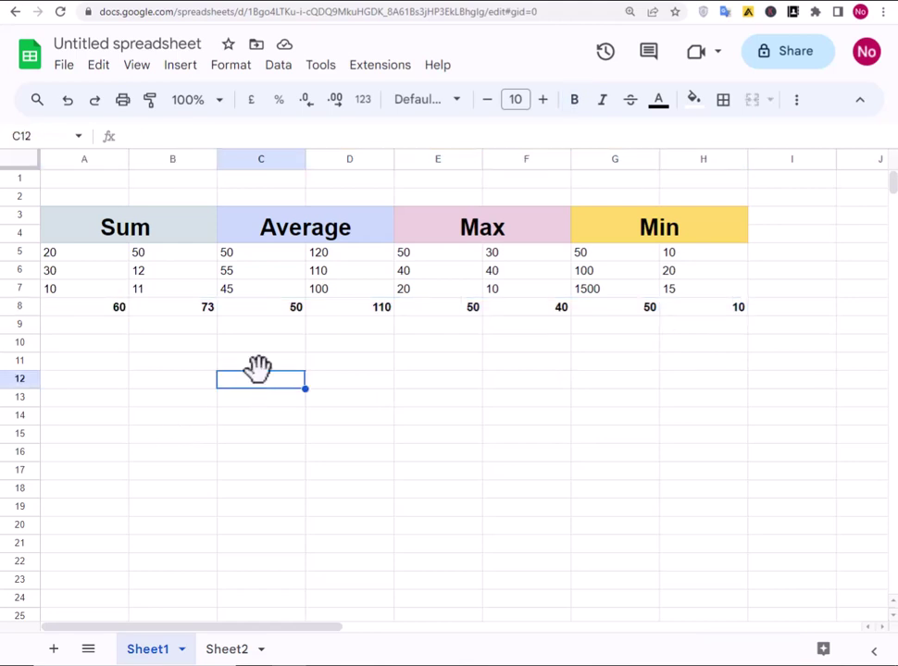